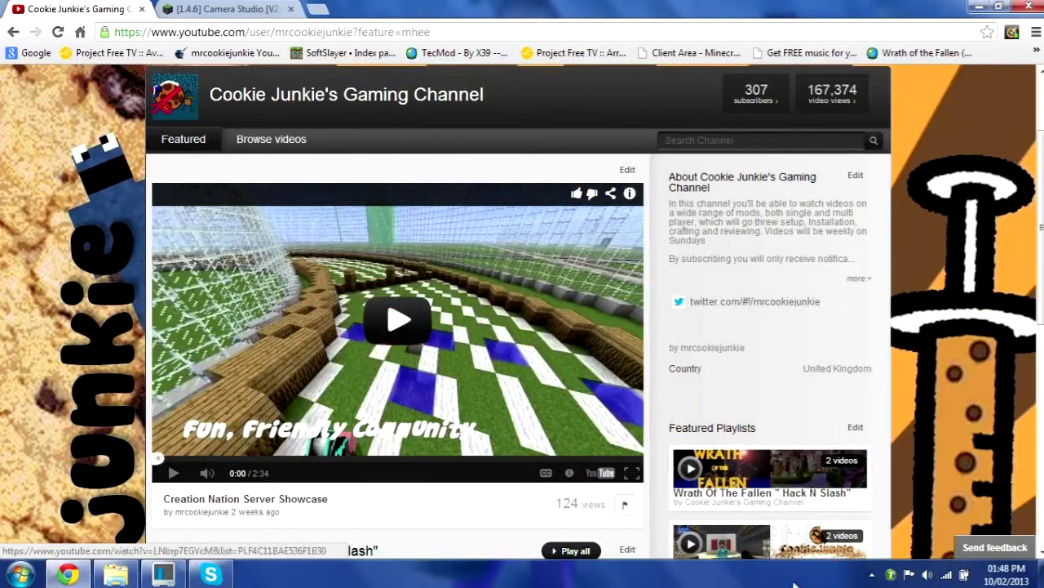
Step: Switch to the '[1.4.6] Camera Studio' Minecraft Forum tab in Chrome
click(251, 8)
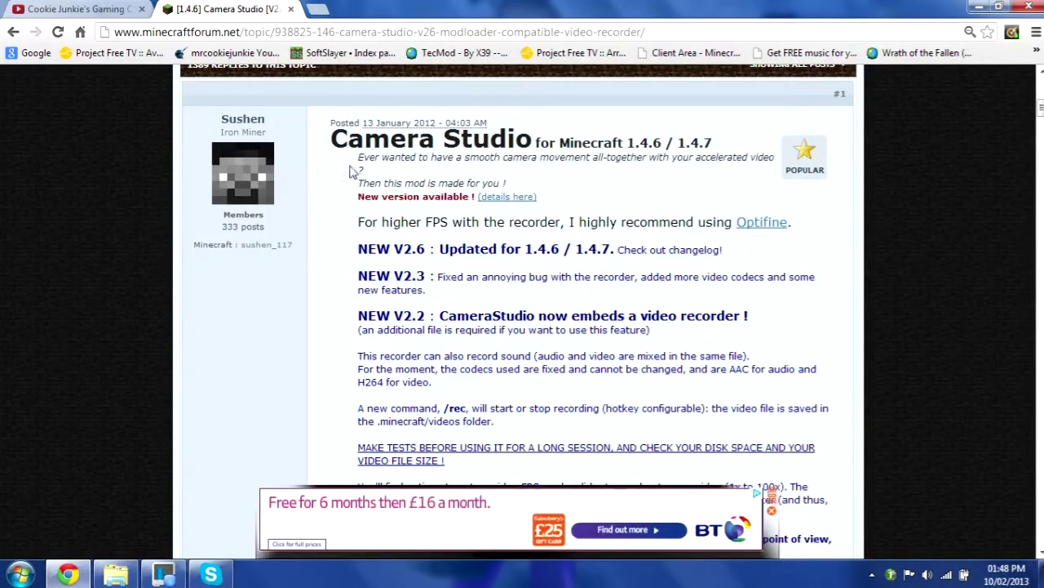
Step: Bring up the 'cam studio files' folder with the four downloaded archives
click(65, 9)
click(134, 574)
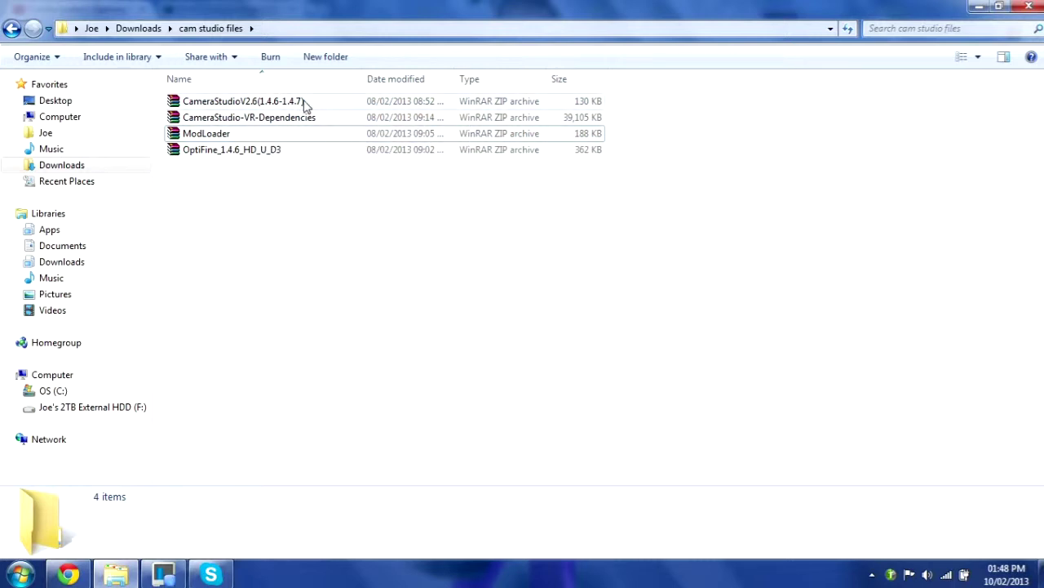
Step: Select the ModLoader, CameraStudioV2.6 and CameraStudio-VR-Dependencies archives in turn, then bring up the Start menu
click(277, 135)
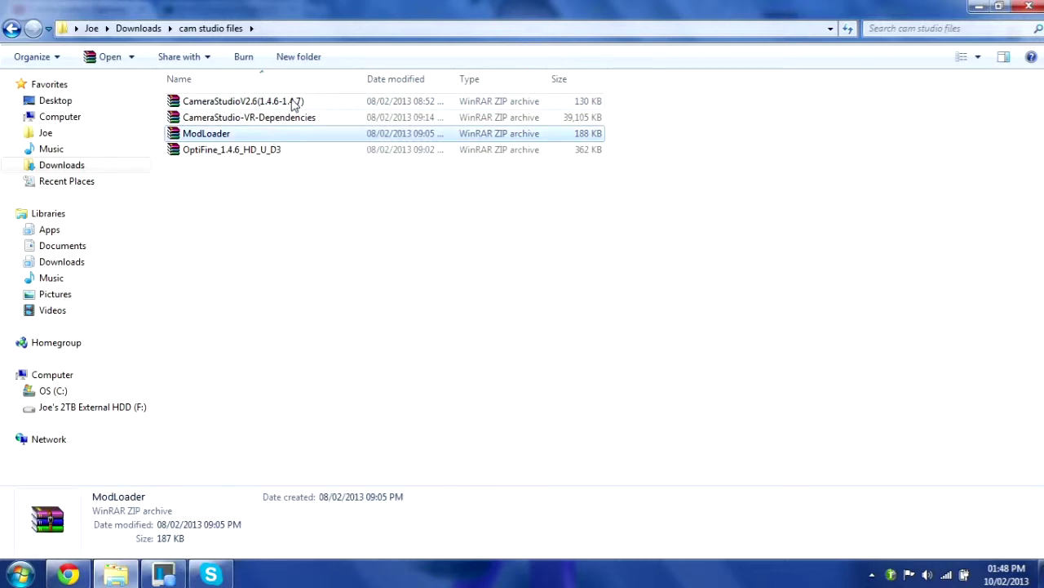
click(295, 103)
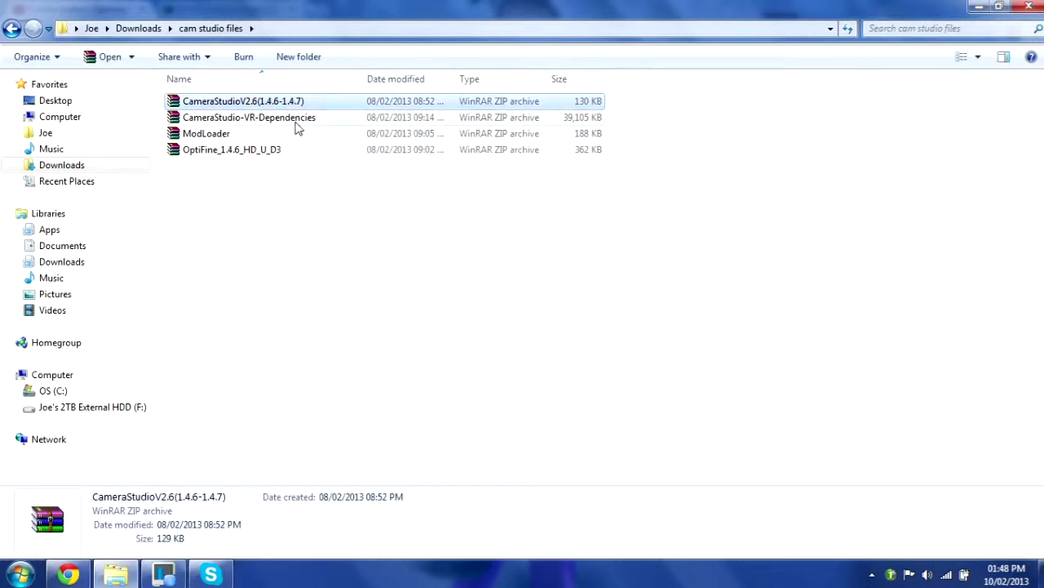
click(336, 118)
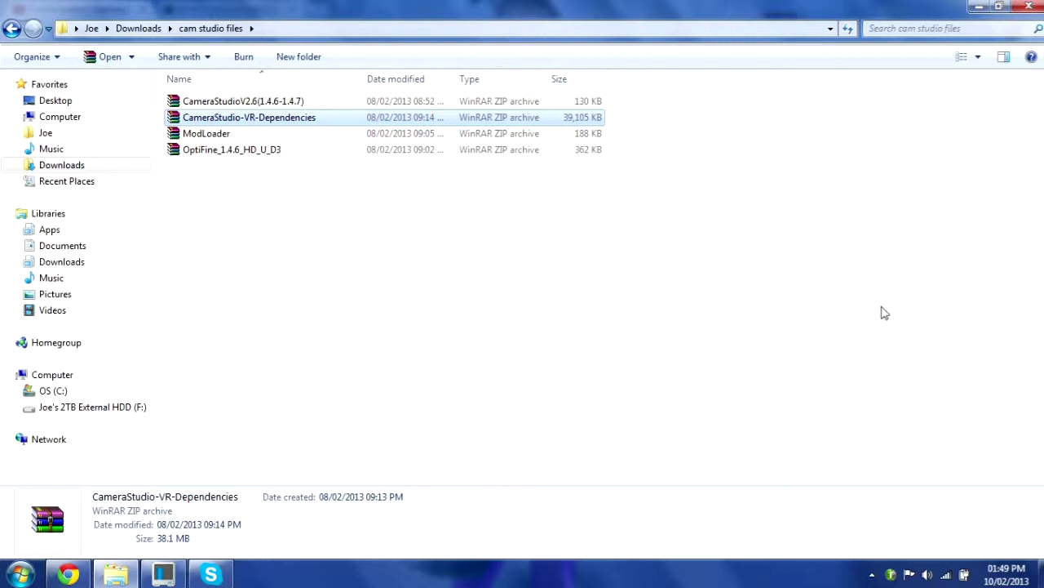
click(17, 565)
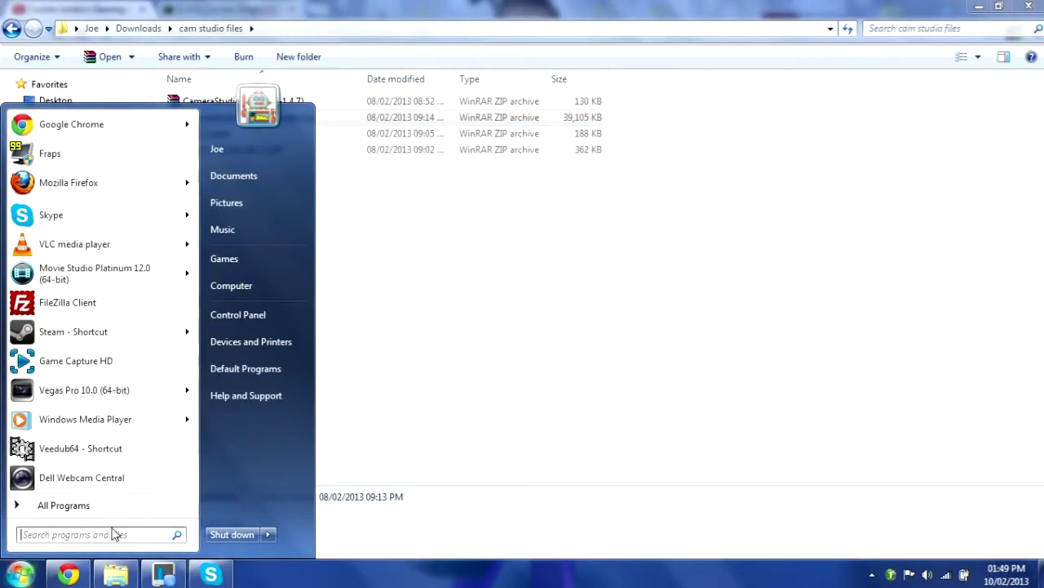
Step: Go to the .minecraft\bin folder through %appdata% in Start search
text(%appdata%)
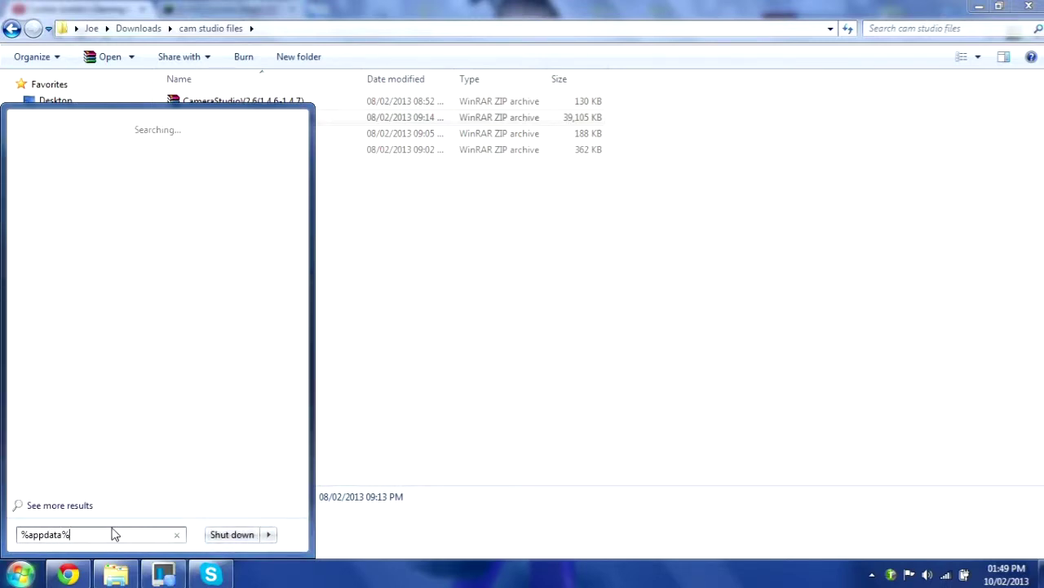
key(Return)
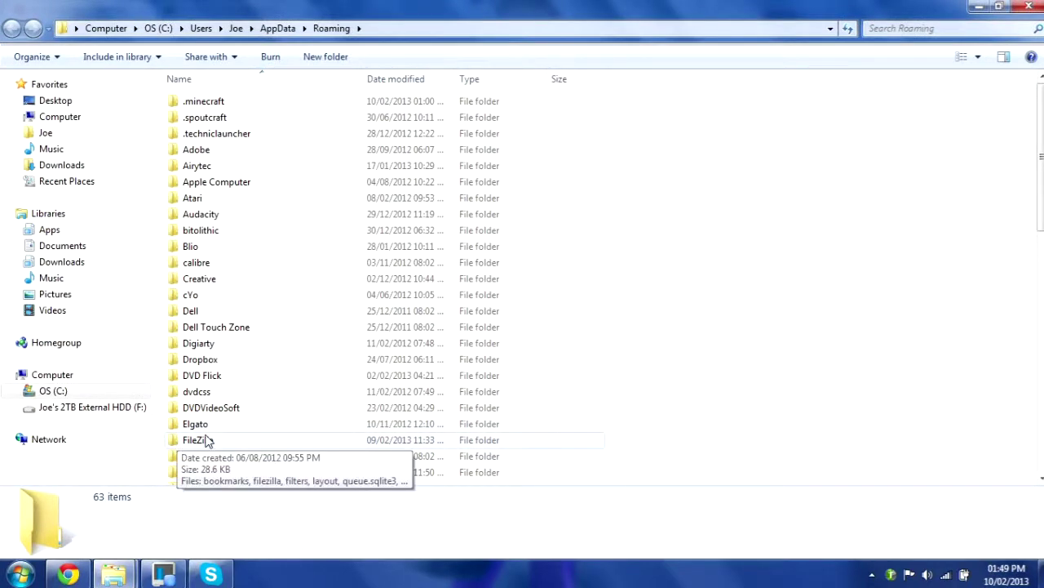
double_click(283, 106)
double_click(337, 102)
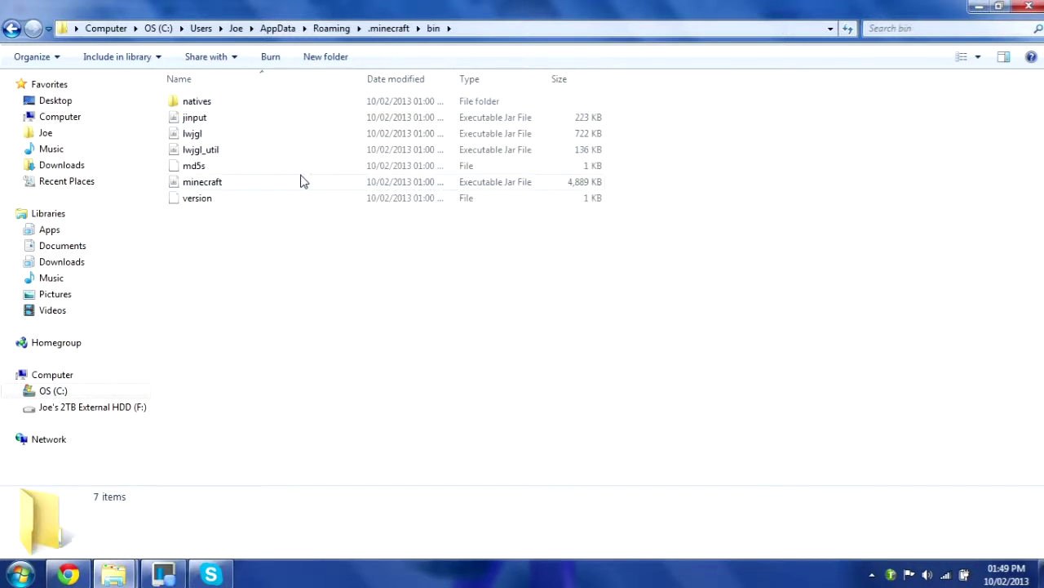
Step: Open minecraft.jar in WinRAR using Open with
right_click(290, 183)
right_click(233, 185)
right_click(233, 184)
click(498, 183)
right_click(500, 182)
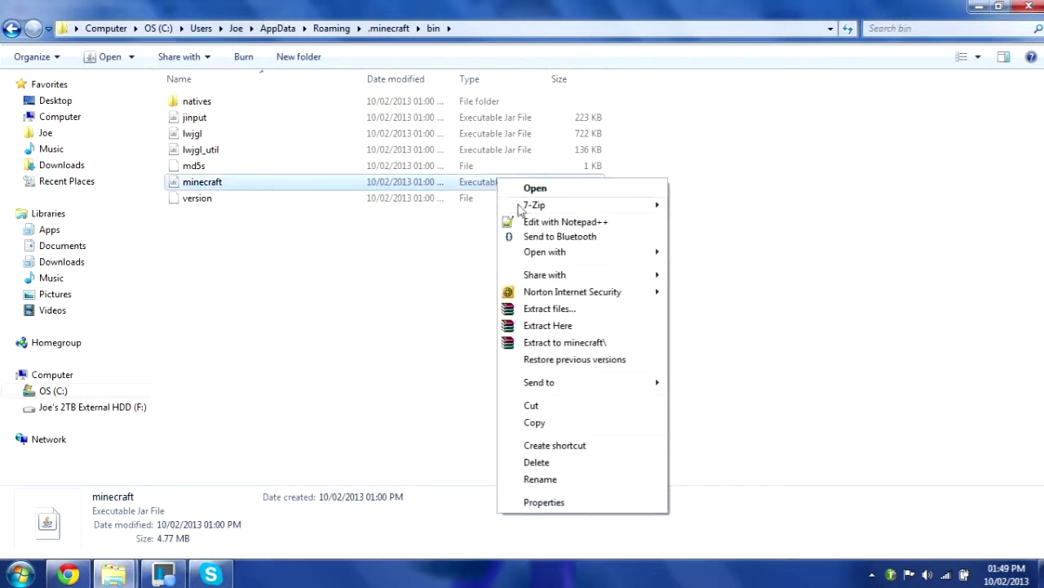
mouse_move(644, 259)
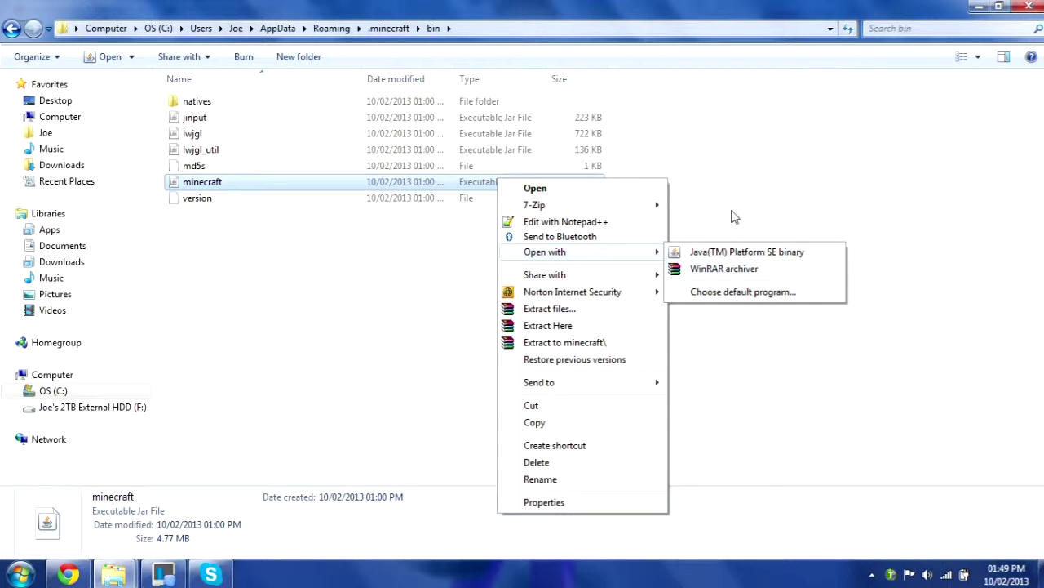
click(754, 274)
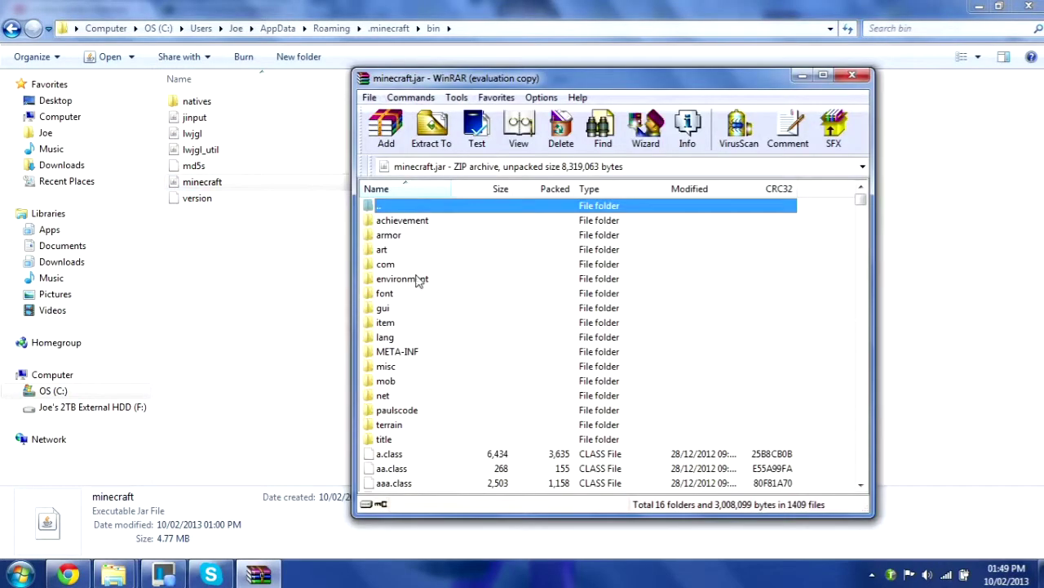
Step: Dismiss the licence reminder, dock minecraft.jar's window right, and delete its META-INF folder
click(725, 231)
drag(746, 79, 722, 2)
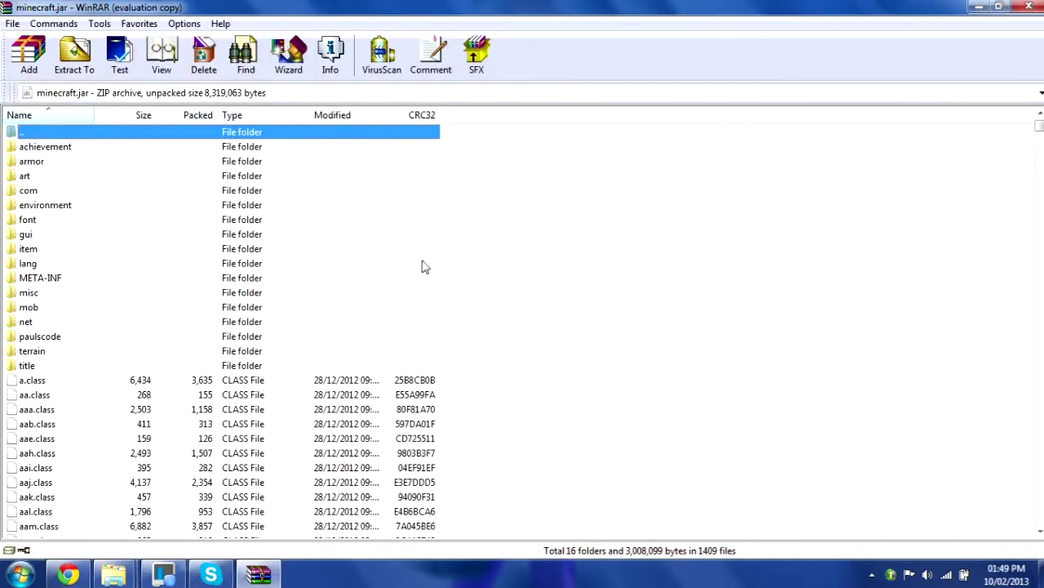
drag(720, 23, 1043, 25)
click(581, 284)
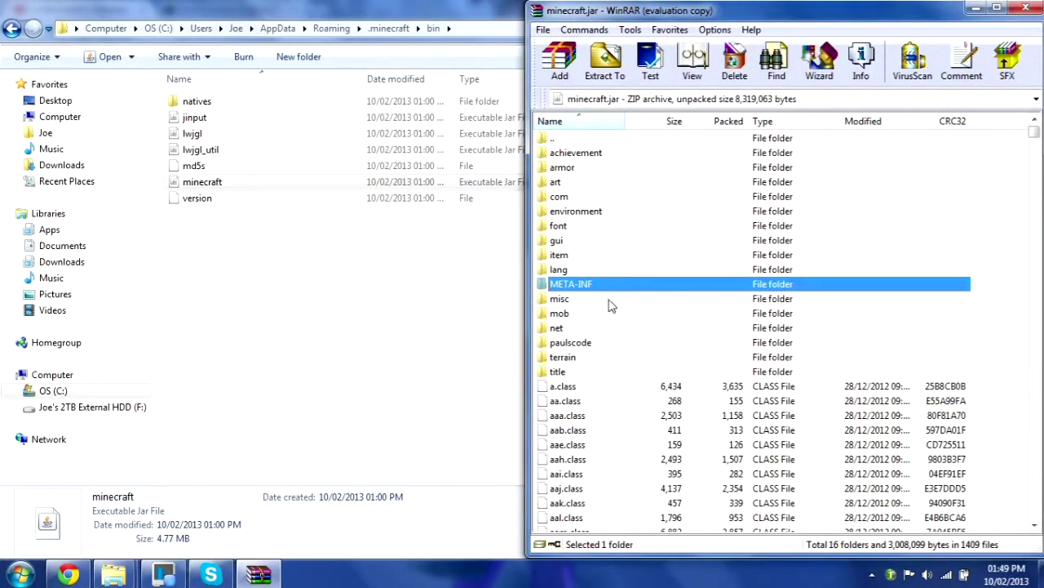
key(Delete)
click(541, 341)
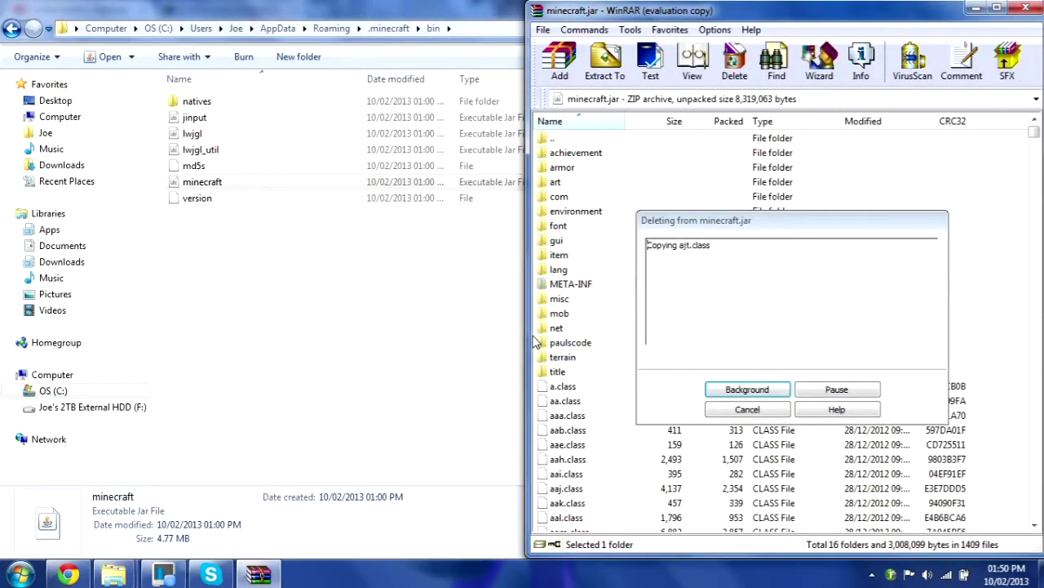
Step: Bring the cam studio files window forward and restore it from maximized
click(115, 574)
click(133, 473)
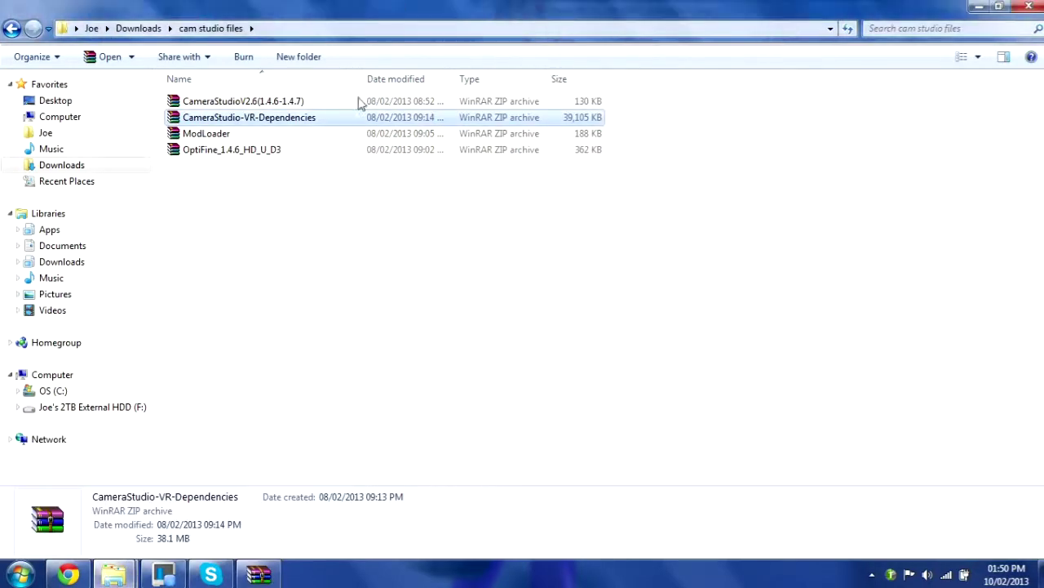
double_click(372, 10)
Step: Dock cam studio files left and open ModLoader.zip in WinRAR on the left half
drag(376, 39, 0, 49)
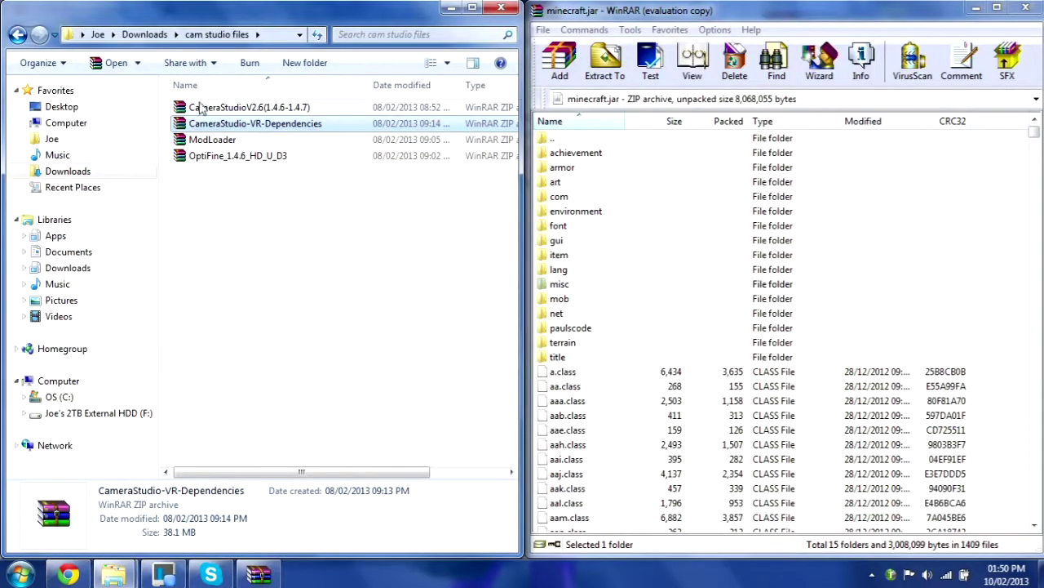
click(257, 141)
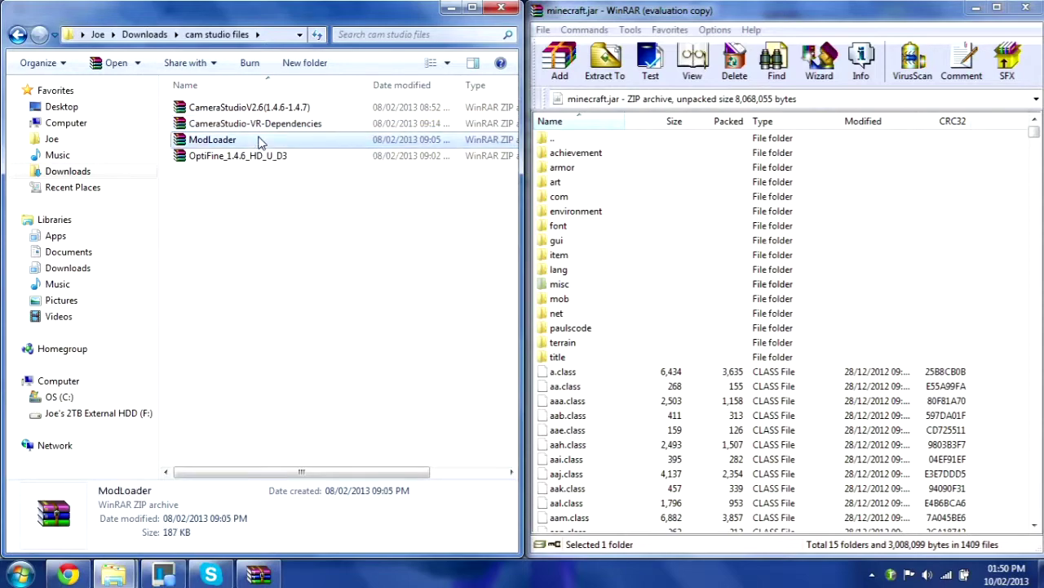
double_click(259, 141)
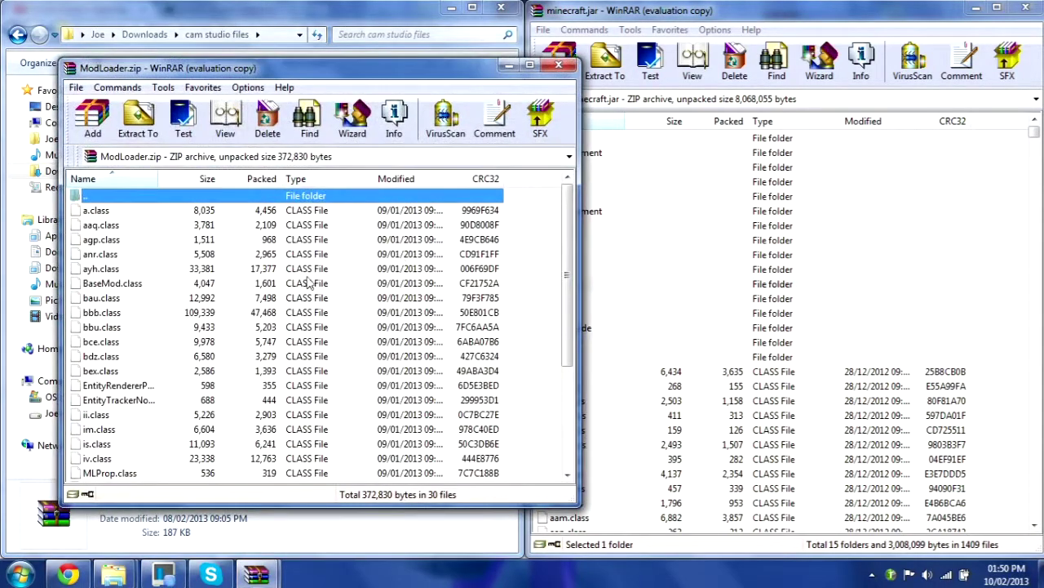
click(437, 219)
mouse_move(389, 70)
mouse_down()
mouse_move(383, 37)
mouse_move(204, 7)
mouse_move(1, 49)
mouse_up()
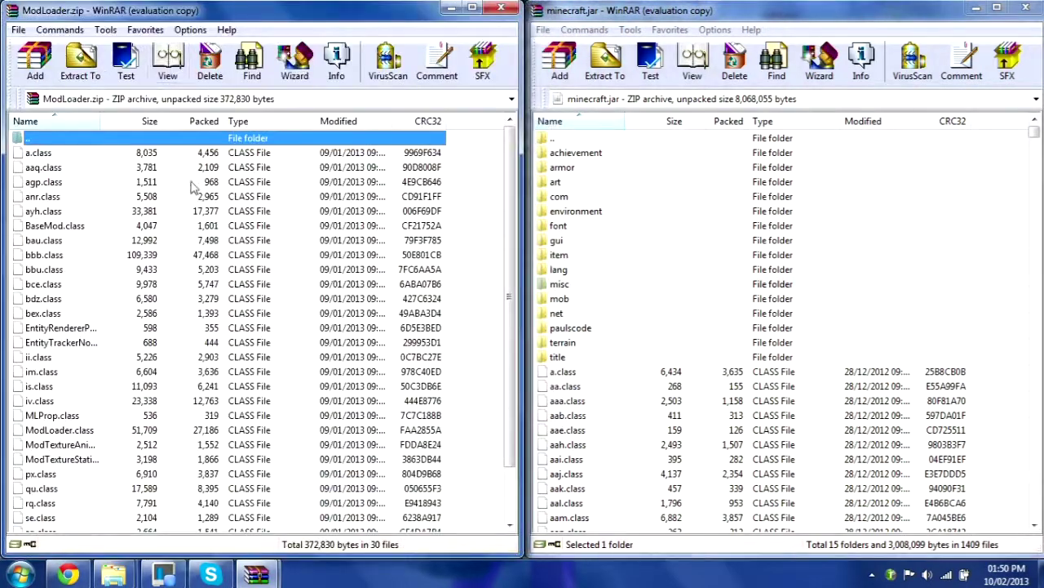
Step: Add all 30 ModLoader files into minecraft.jar, then close ModLoader.zip
right_click(202, 214)
click(236, 223)
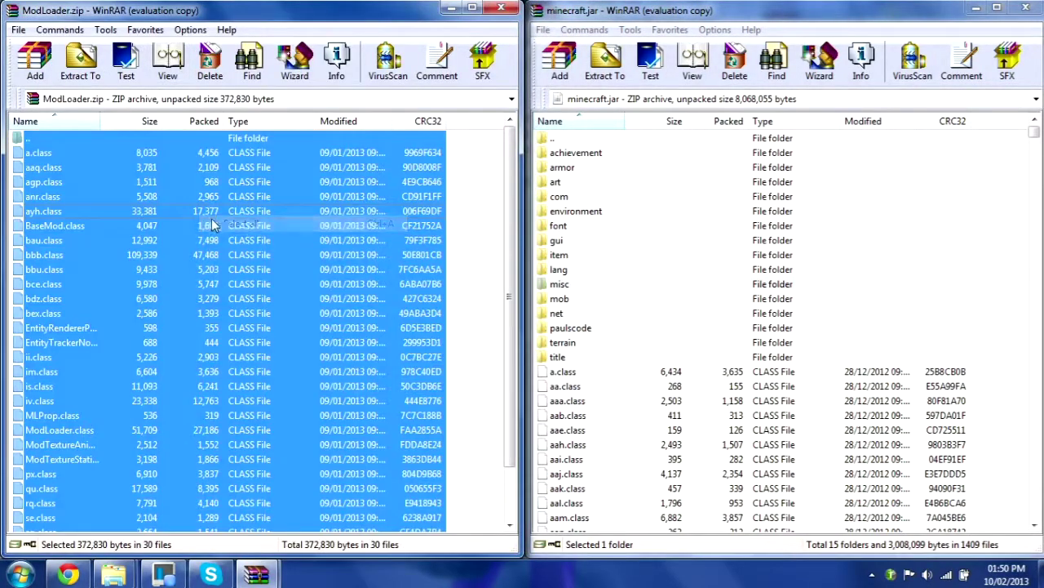
drag(192, 234, 1026, 350)
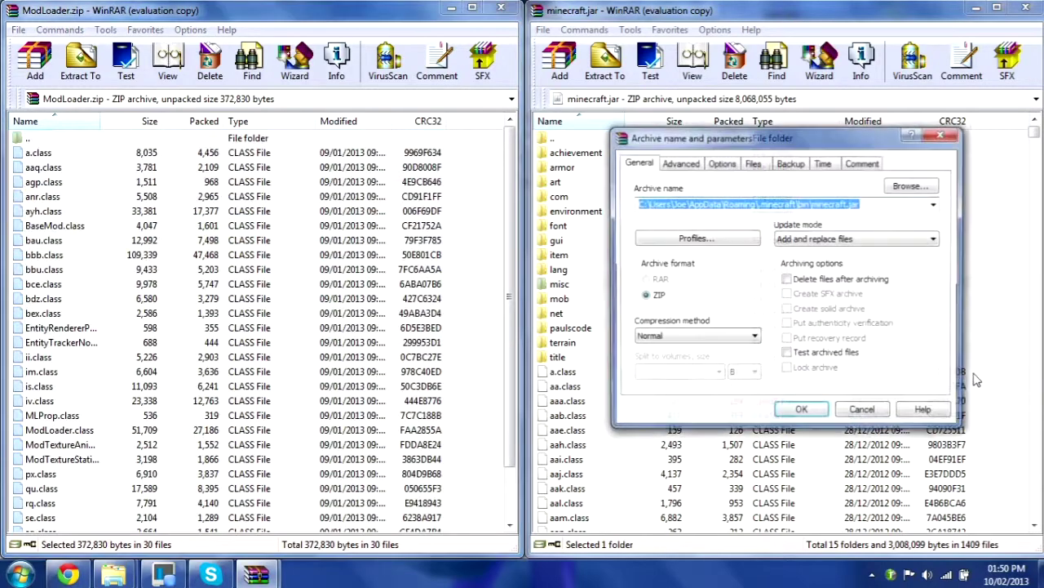
click(802, 417)
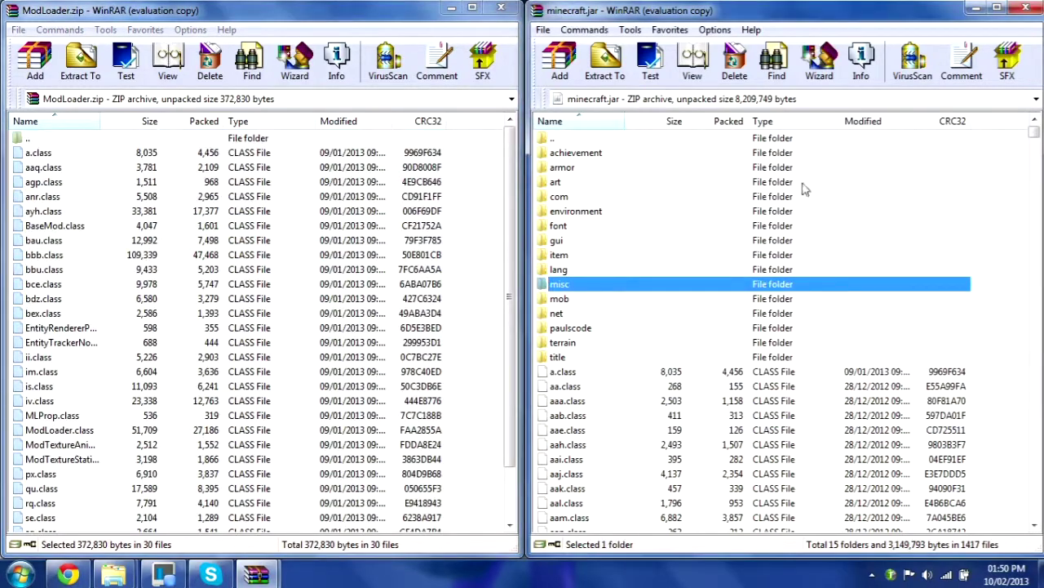
click(500, 7)
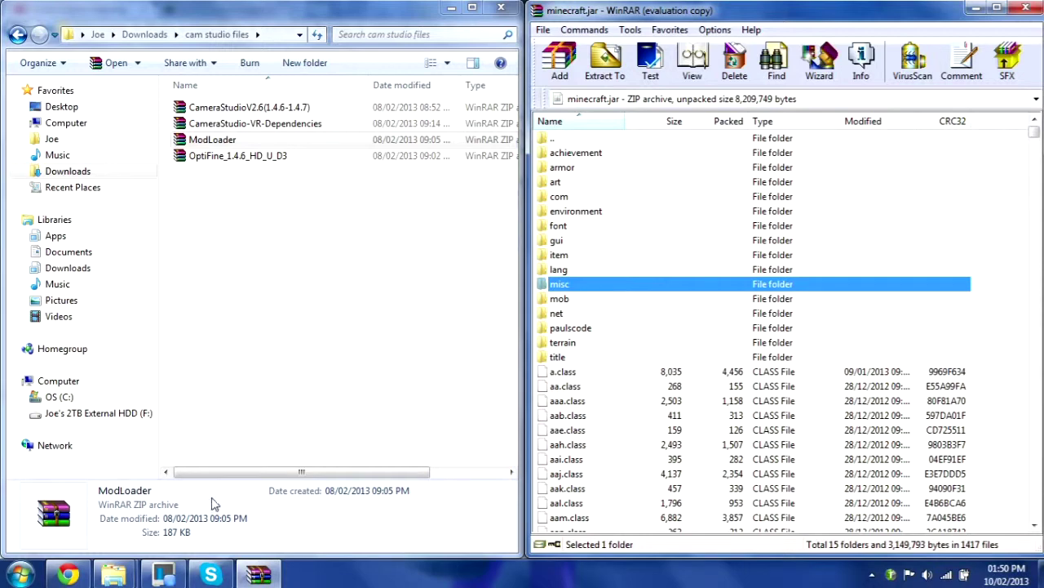
mouse_move(114, 574)
click(269, 488)
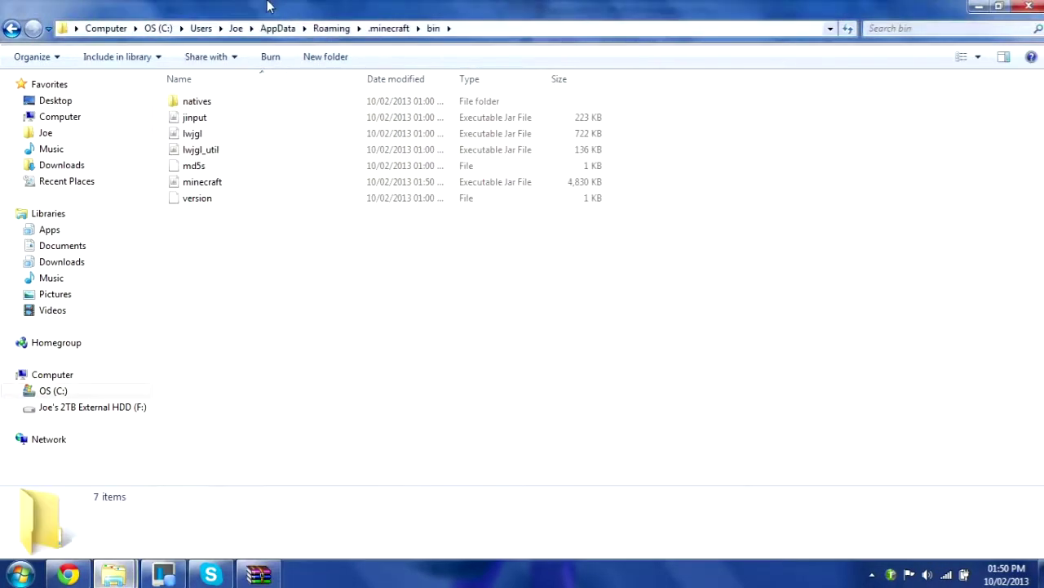
click(9, 29)
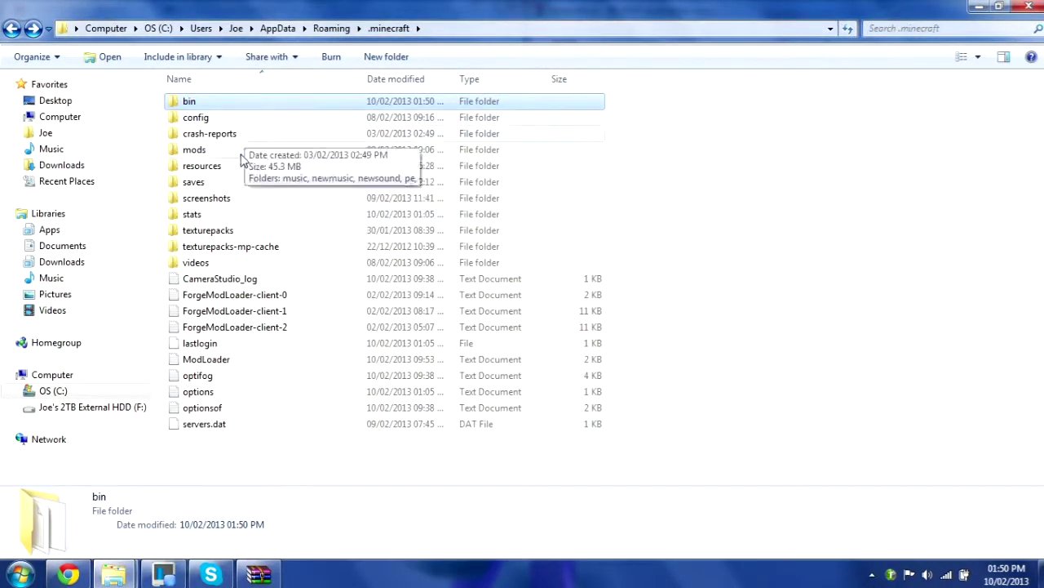
click(210, 182)
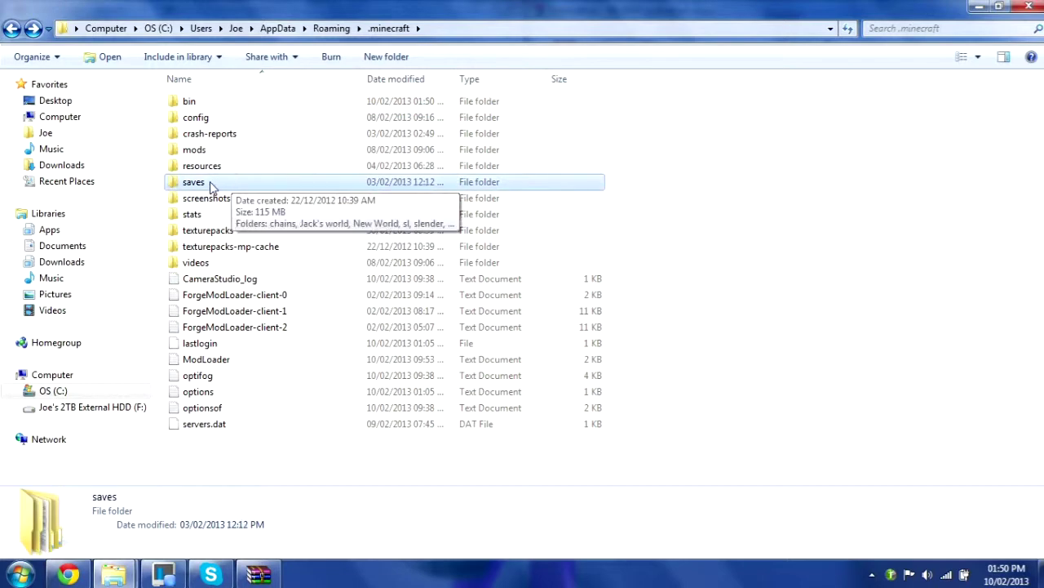
double_click(250, 102)
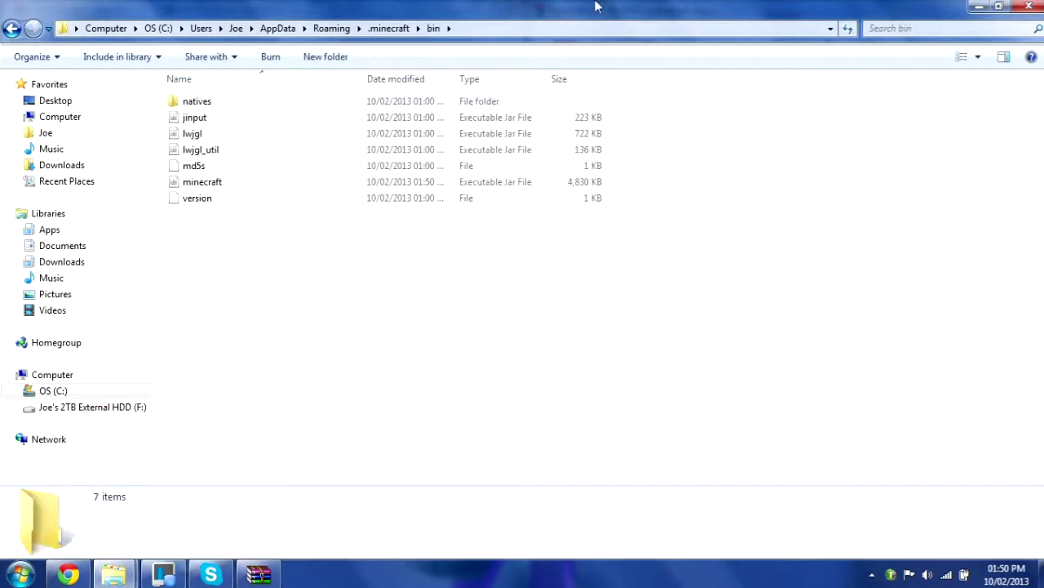
click(979, 6)
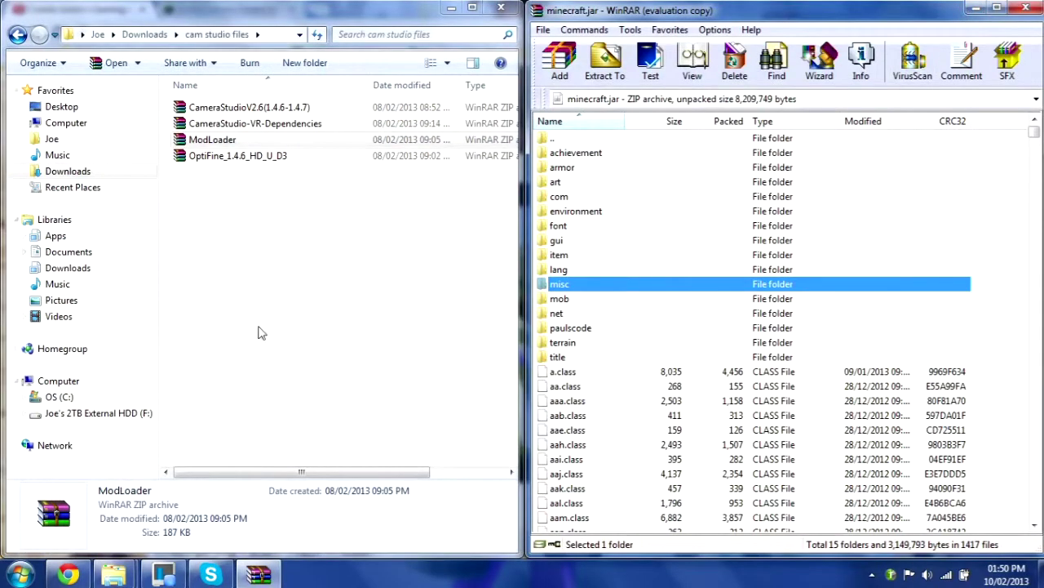
Step: Open CameraStudioV2.6 and add its four root items, including sushen, into minecraft.jar
double_click(282, 114)
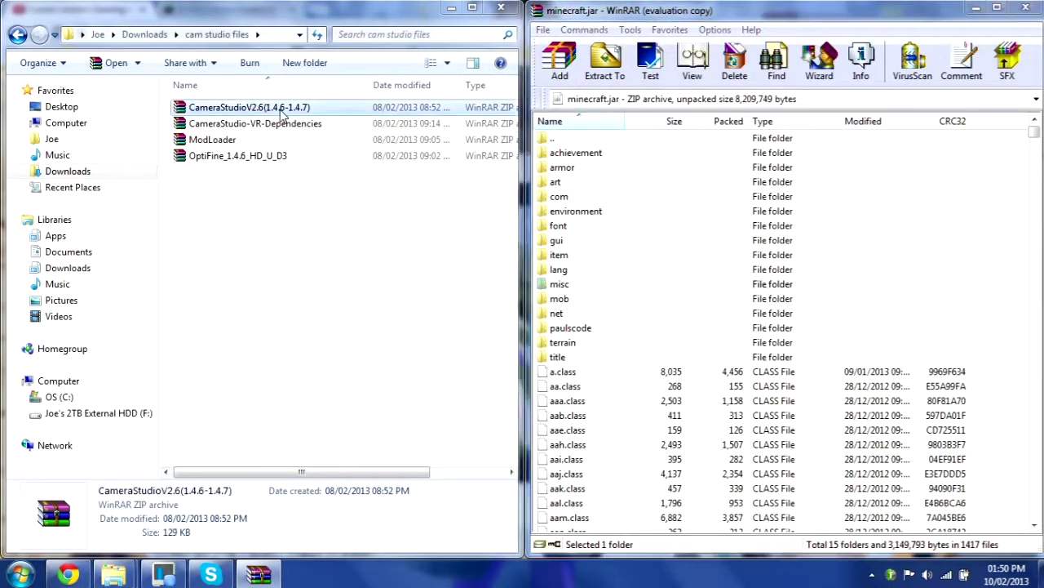
mouse_move(256, 334)
mouse_down()
mouse_move(260, 275)
mouse_move(277, 298)
mouse_up()
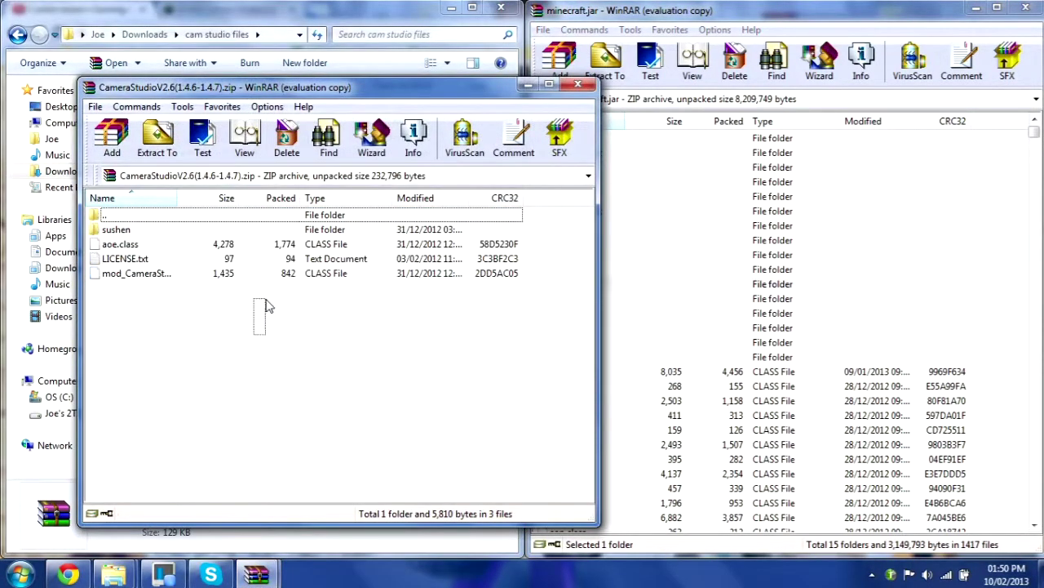
key(Escape)
drag(244, 317, 282, 235)
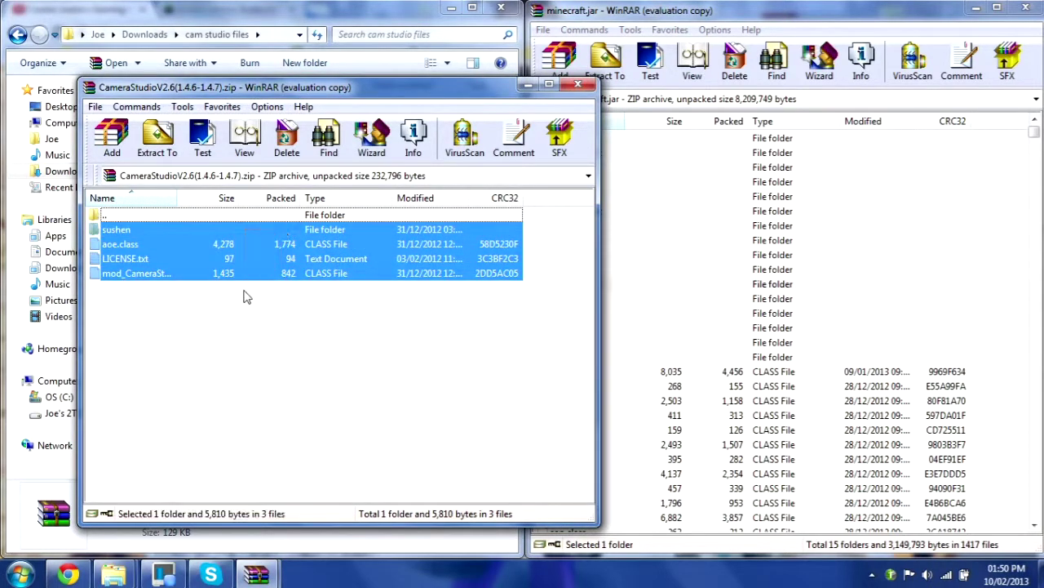
double_click(220, 229)
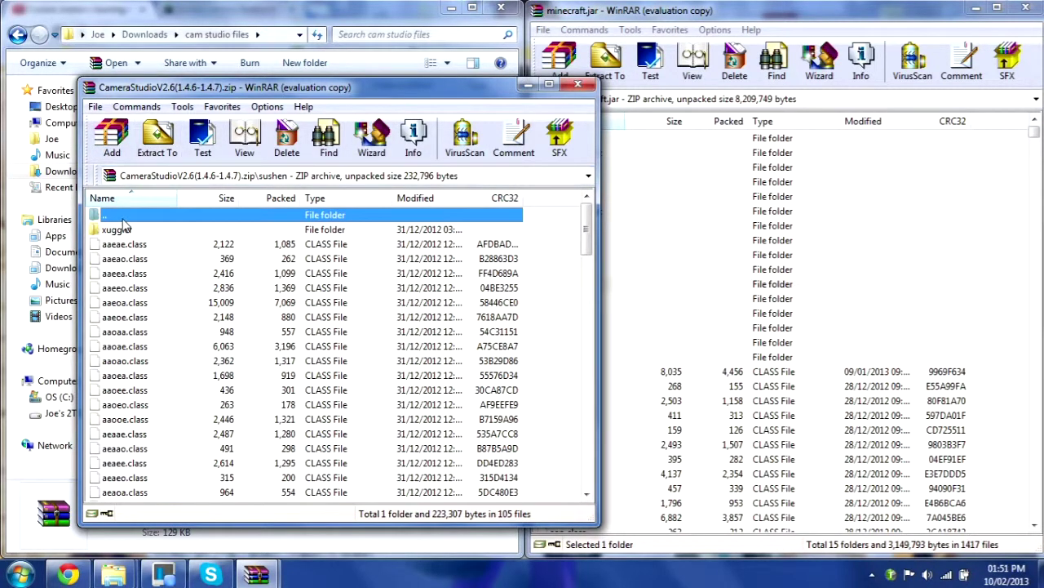
double_click(125, 219)
mouse_move(212, 352)
mouse_down()
mouse_move(218, 266)
mouse_move(236, 229)
mouse_up()
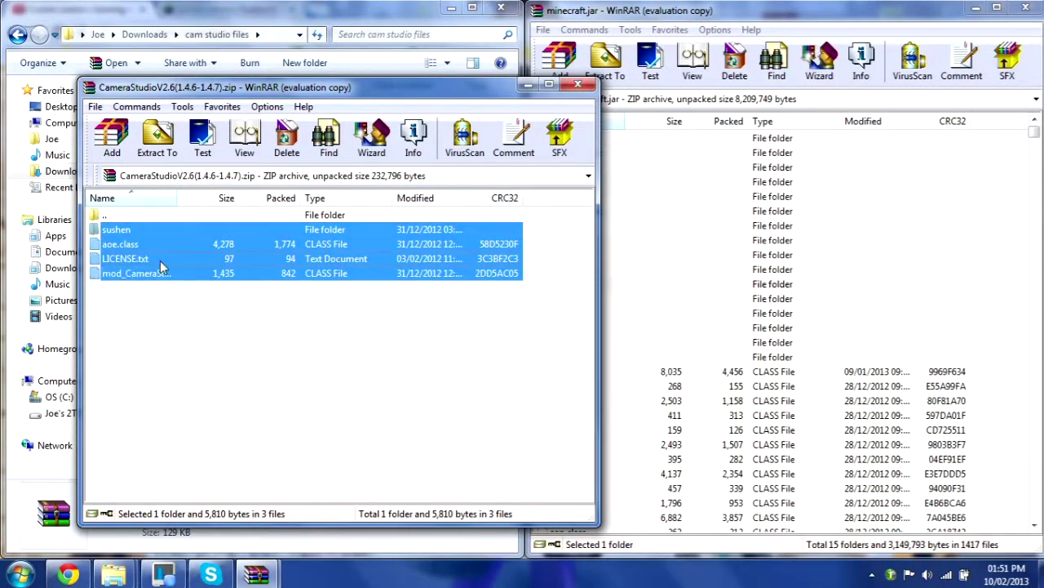
mouse_move(160, 260)
mouse_down()
mouse_move(839, 303)
mouse_move(1008, 334)
mouse_up()
click(802, 414)
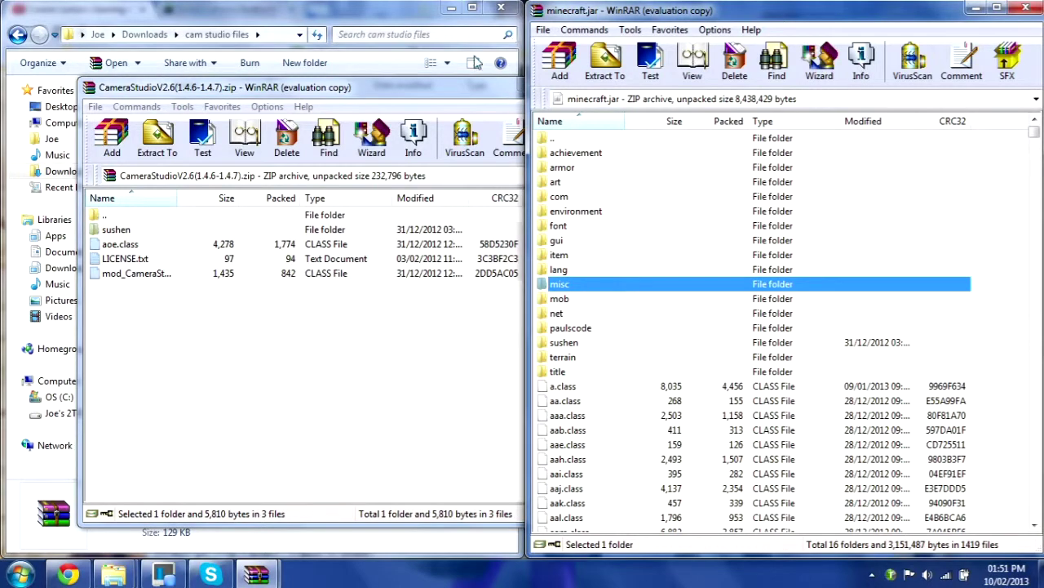
Step: Launch Minecraft from the desktop, maximize the launcher and log in
click(18, 574)
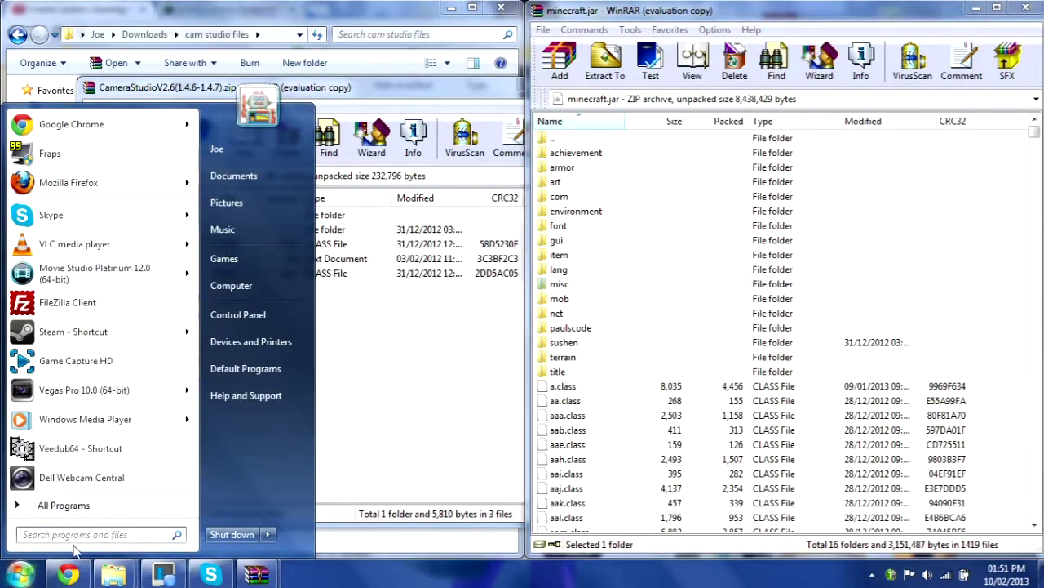
key(super+d)
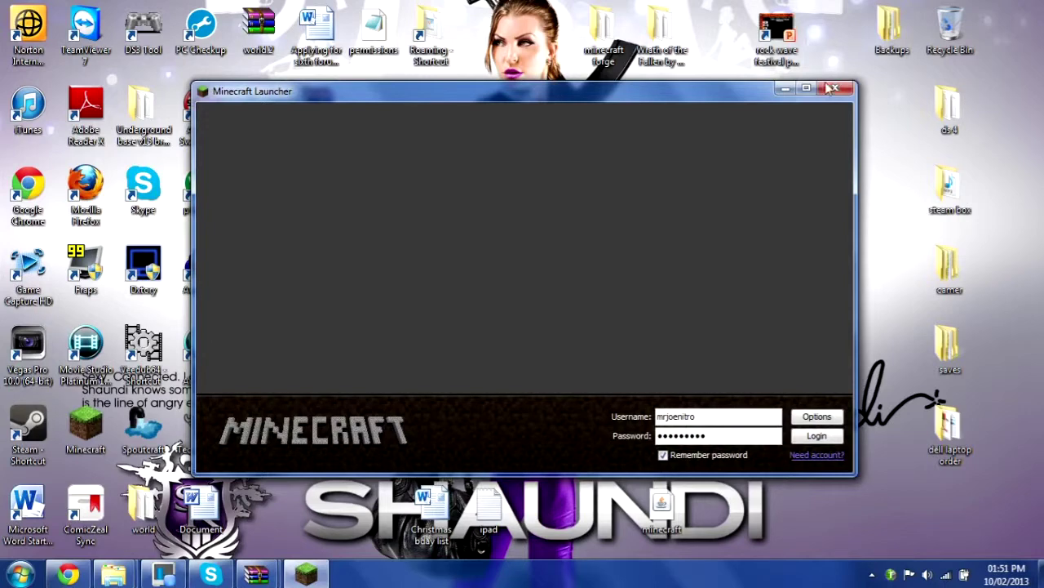
click(806, 87)
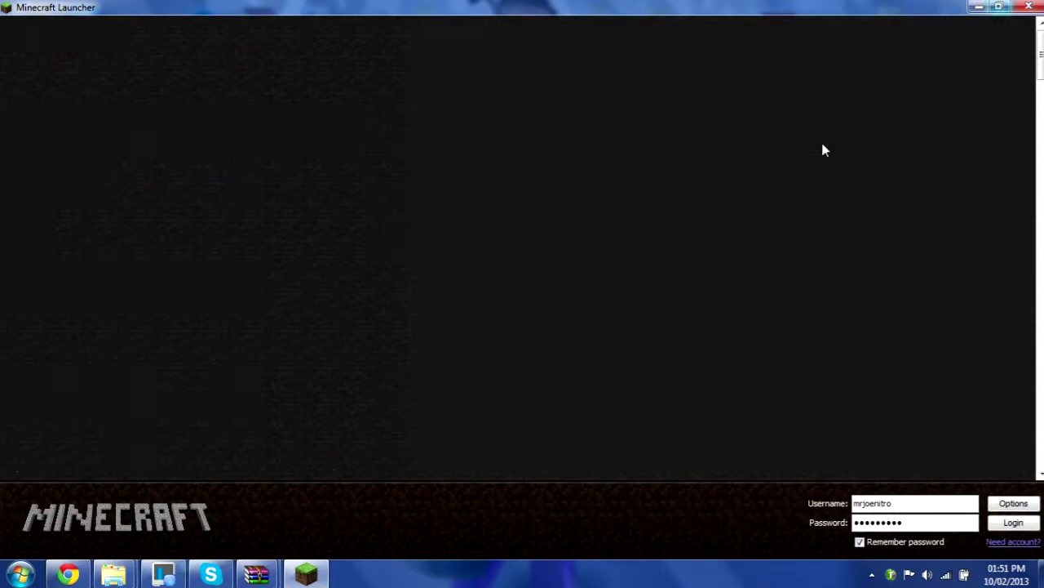
click(1014, 528)
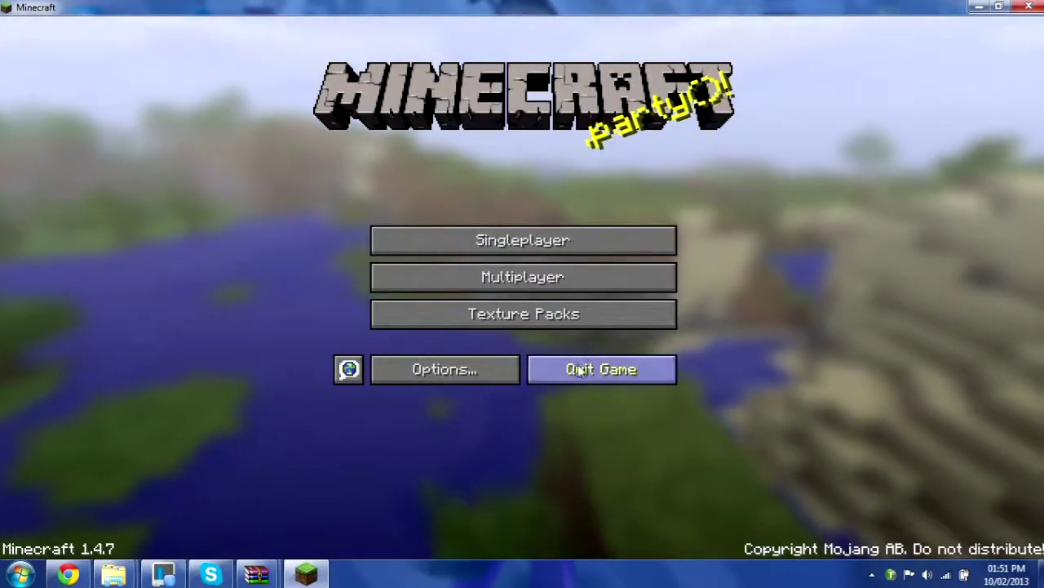
Step: Load the 'sl' singleplayer world and open the Camera Studio options screen
click(562, 238)
double_click(390, 94)
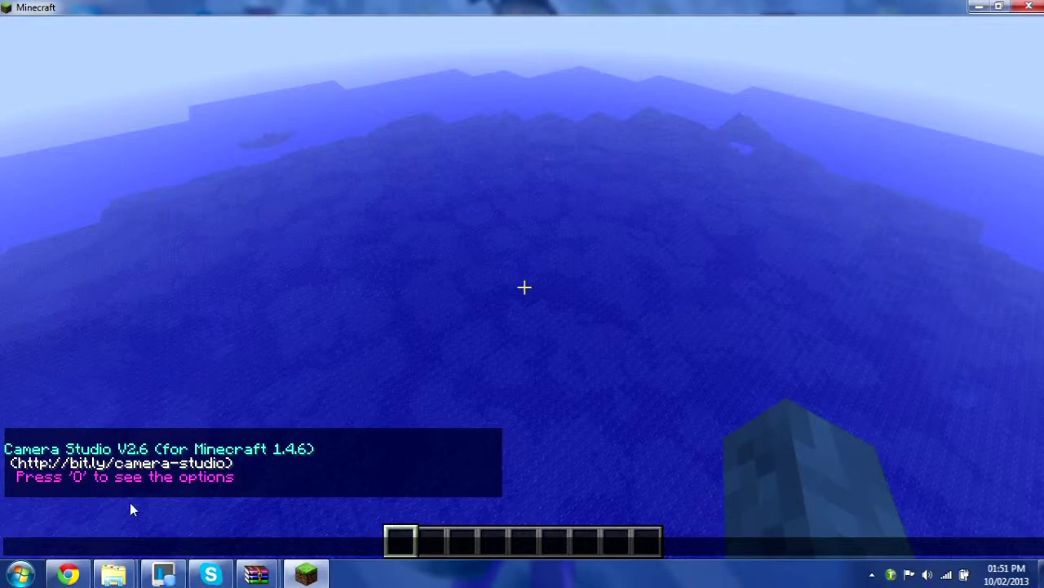
key(Escape)
key(0)
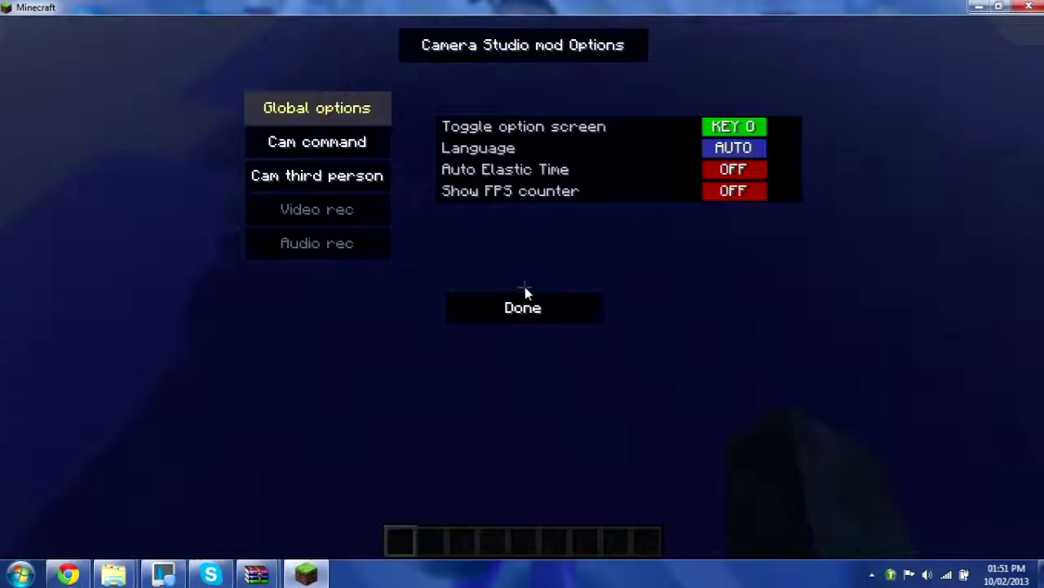
Step: Check the video and audio recording options, then save and quit to title
click(312, 209)
click(328, 244)
click(322, 208)
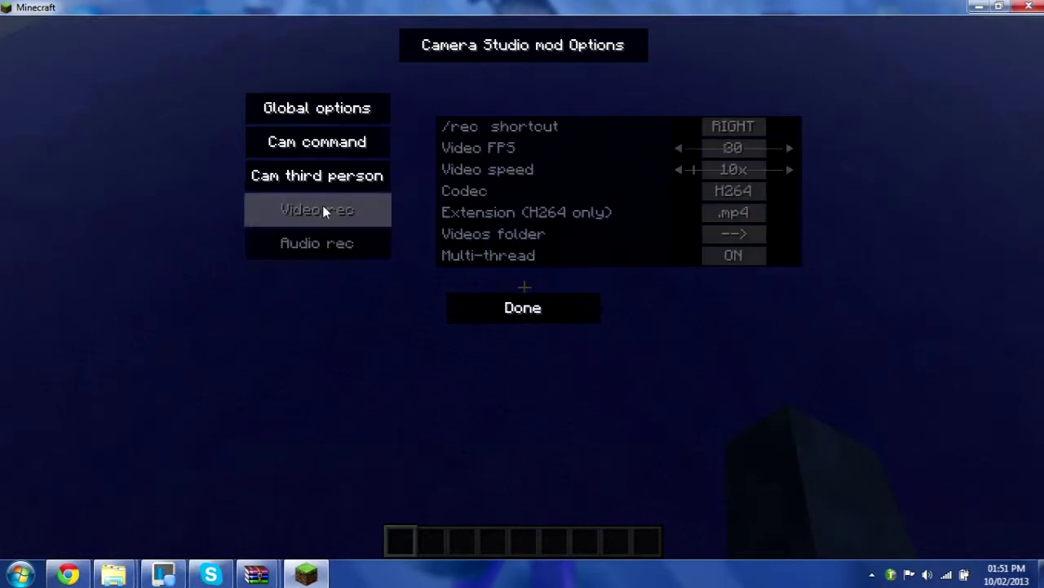
click(338, 239)
click(347, 209)
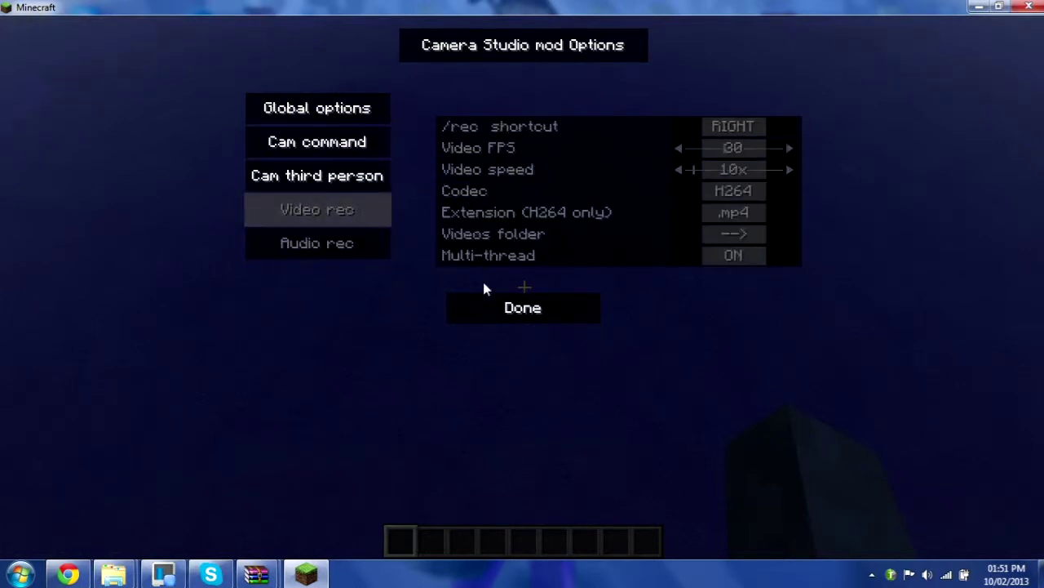
click(487, 306)
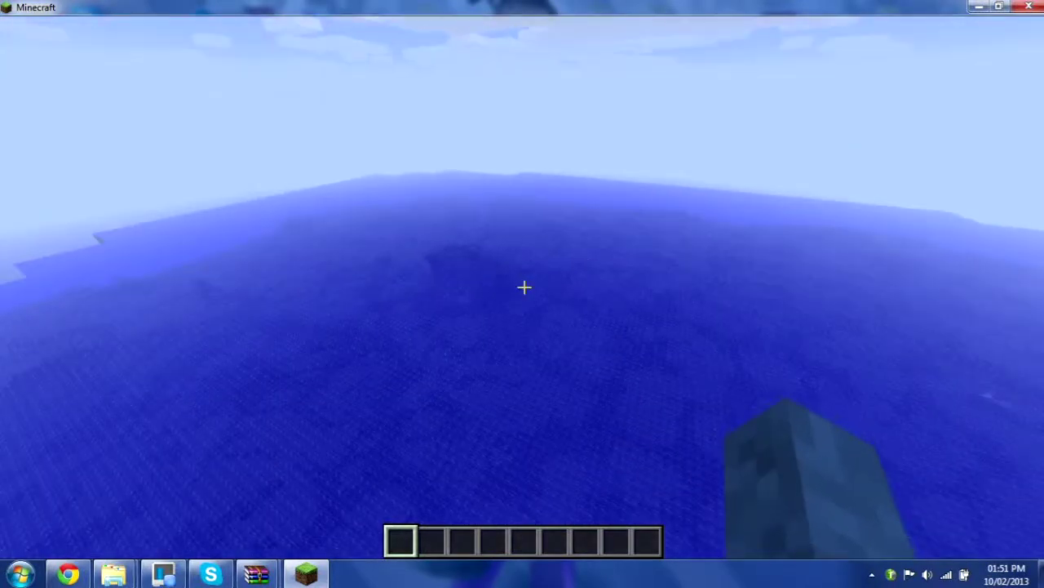
key(Escape)
click(525, 324)
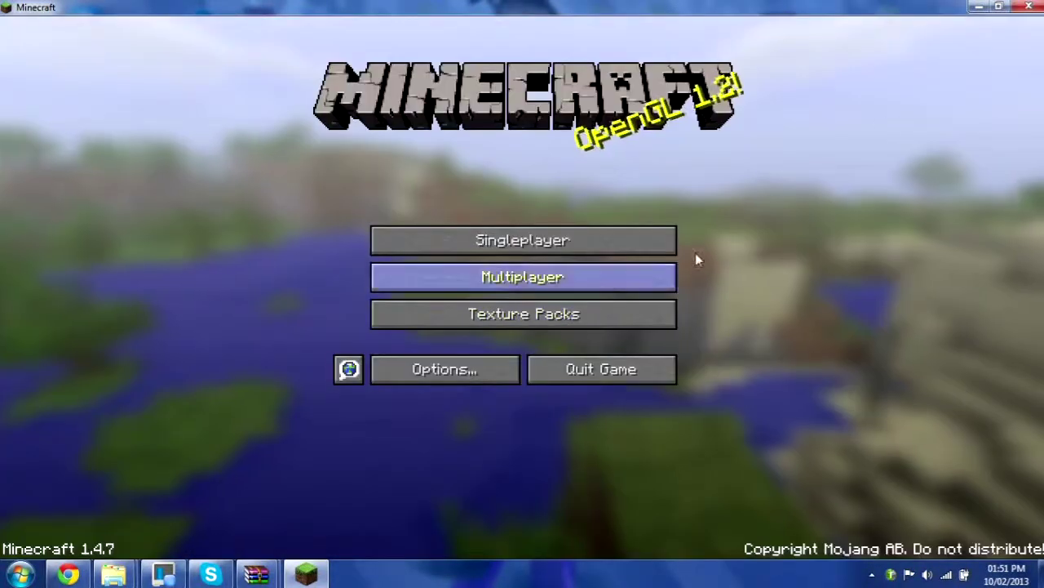
Step: Close Minecraft and bring the cam studio files folder forward
click(997, 7)
key(alt+F4)
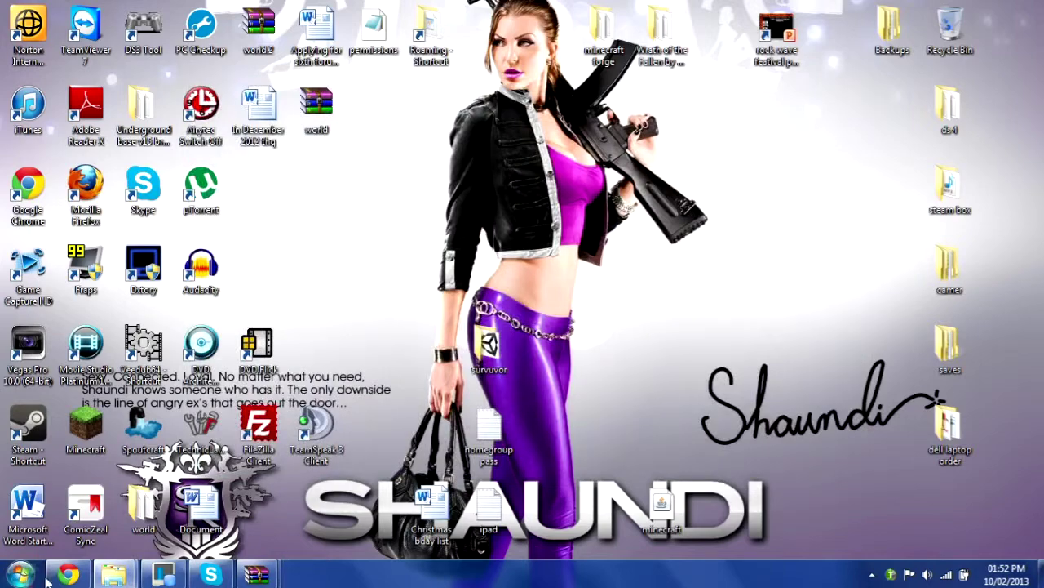
mouse_move(254, 578)
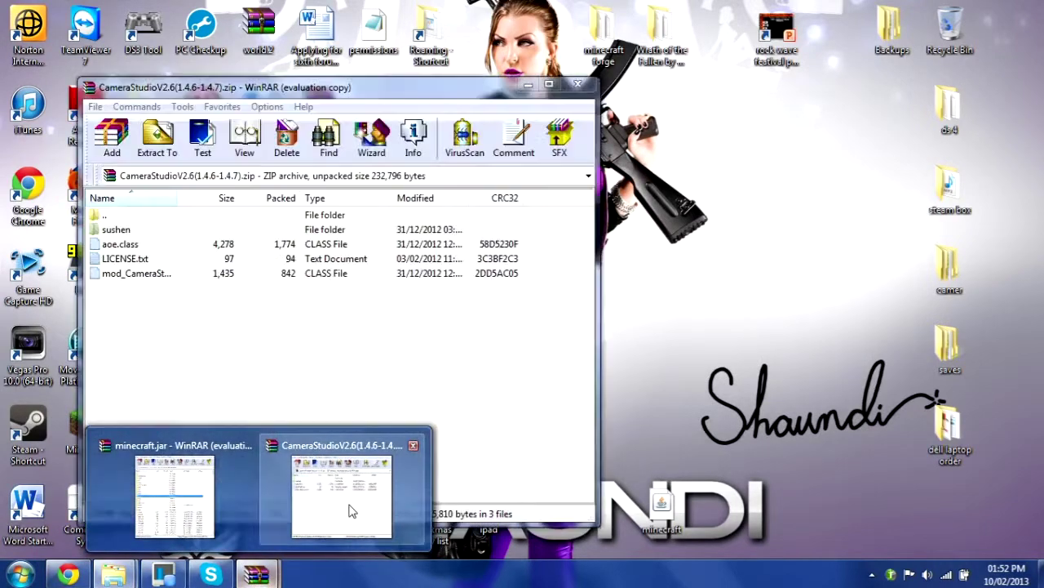
click(349, 502)
click(217, 545)
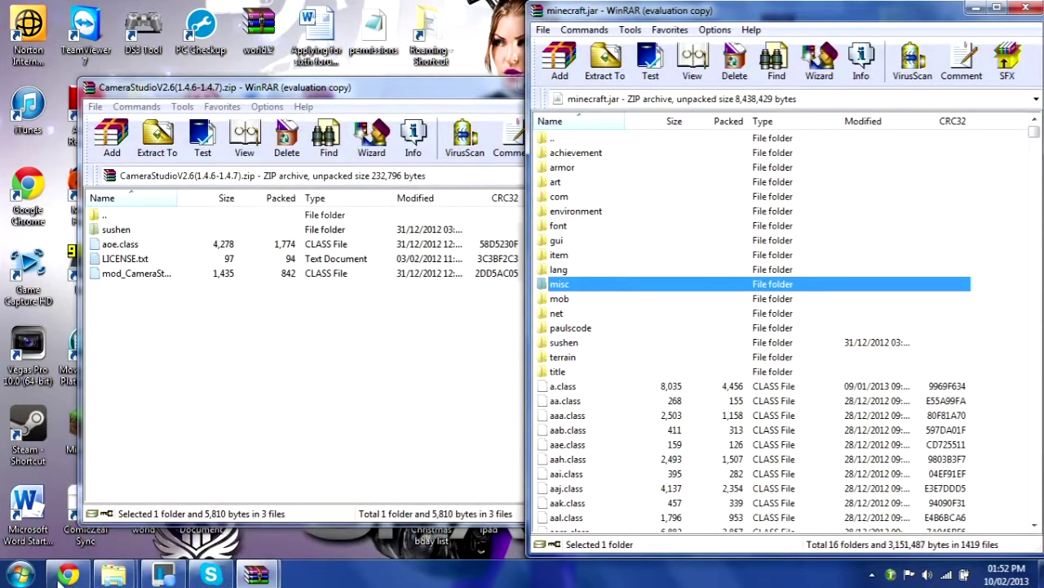
mouse_move(114, 576)
click(147, 498)
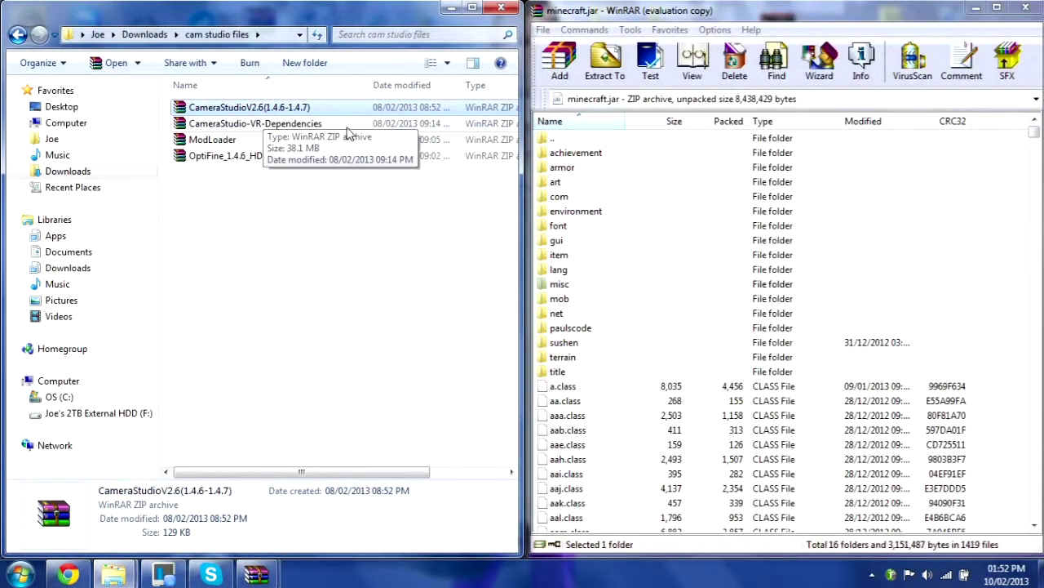
Step: Add all CameraStudio-VR-Dependencies.zip entries into minecraft.jar, then close the minecraft.jar archive
click(254, 129)
double_click(254, 122)
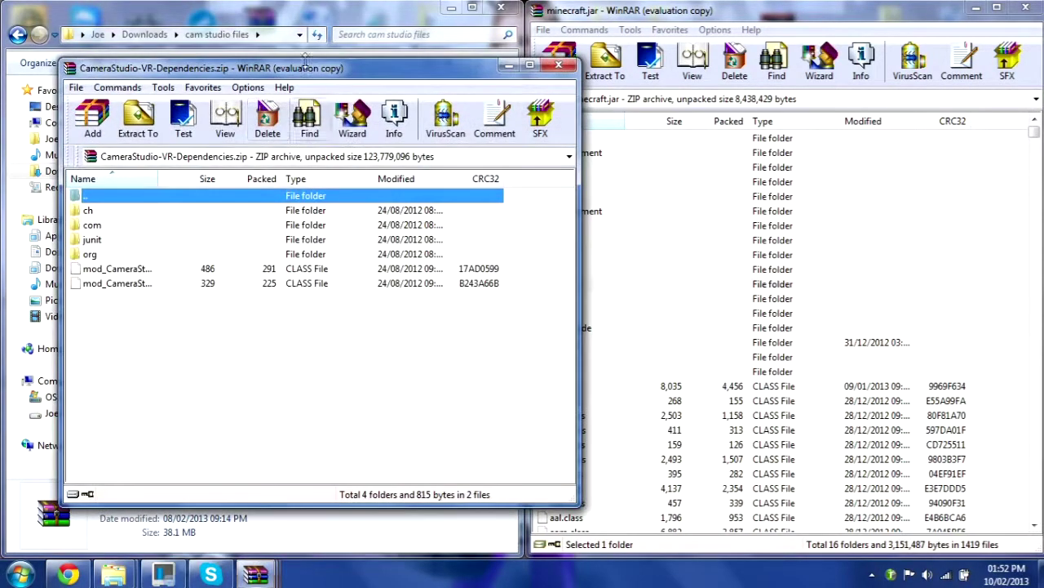
drag(286, 69, 2, 82)
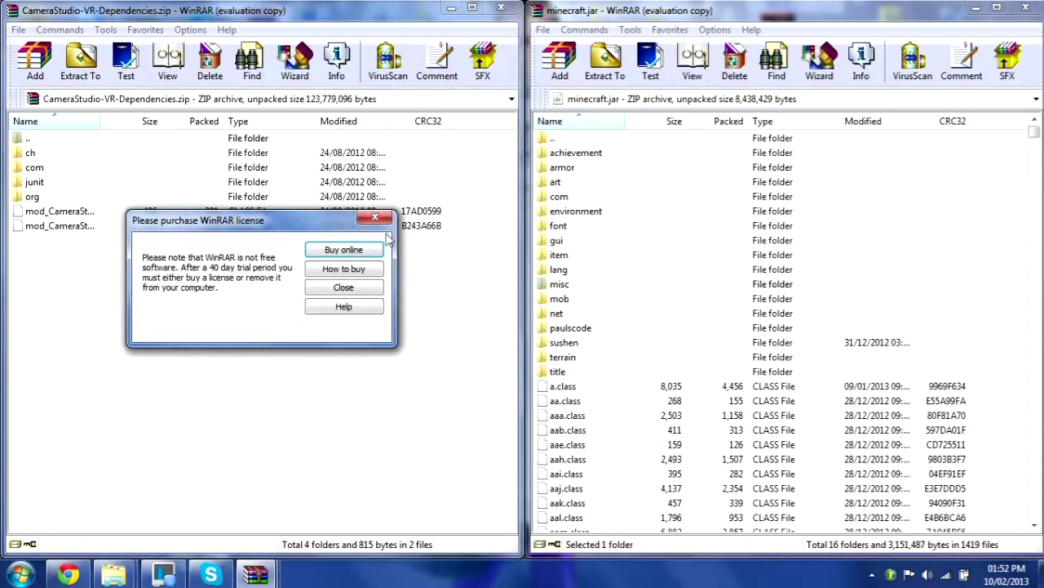
click(371, 223)
mouse_move(199, 354)
mouse_down()
mouse_move(170, 157)
mouse_move(431, 209)
mouse_up()
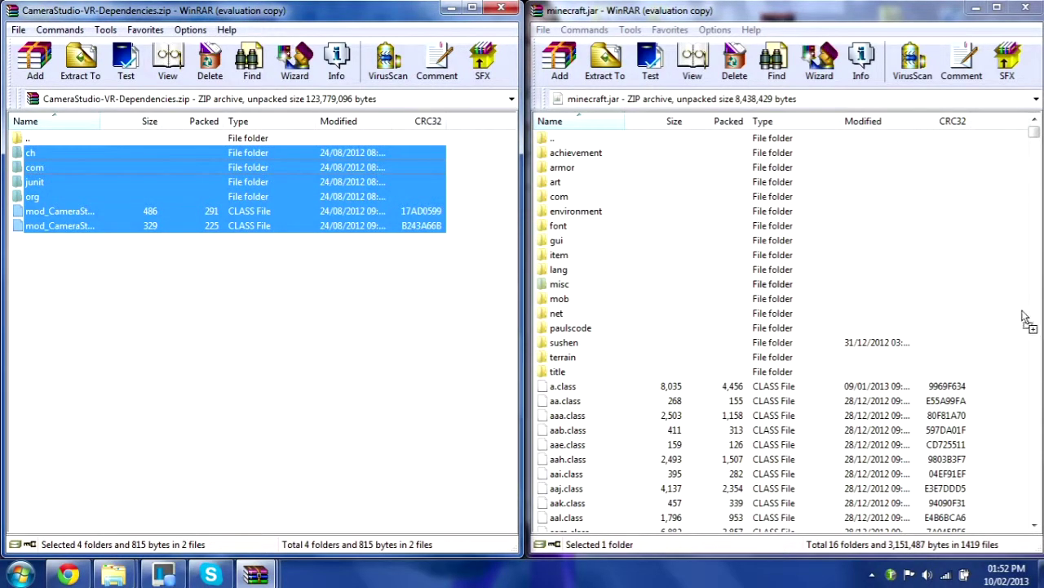
drag(1019, 322, 1011, 323)
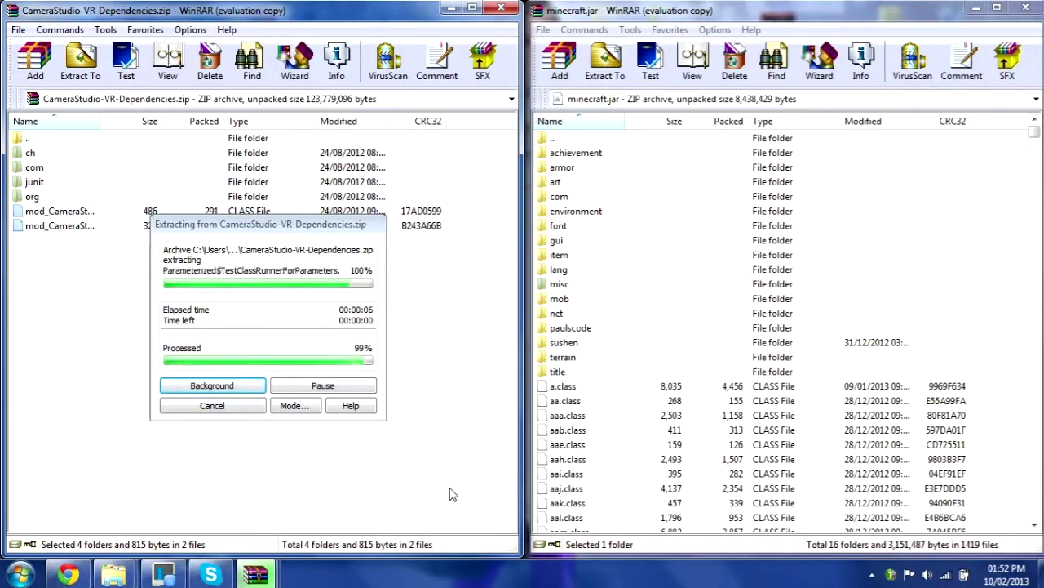
click(792, 411)
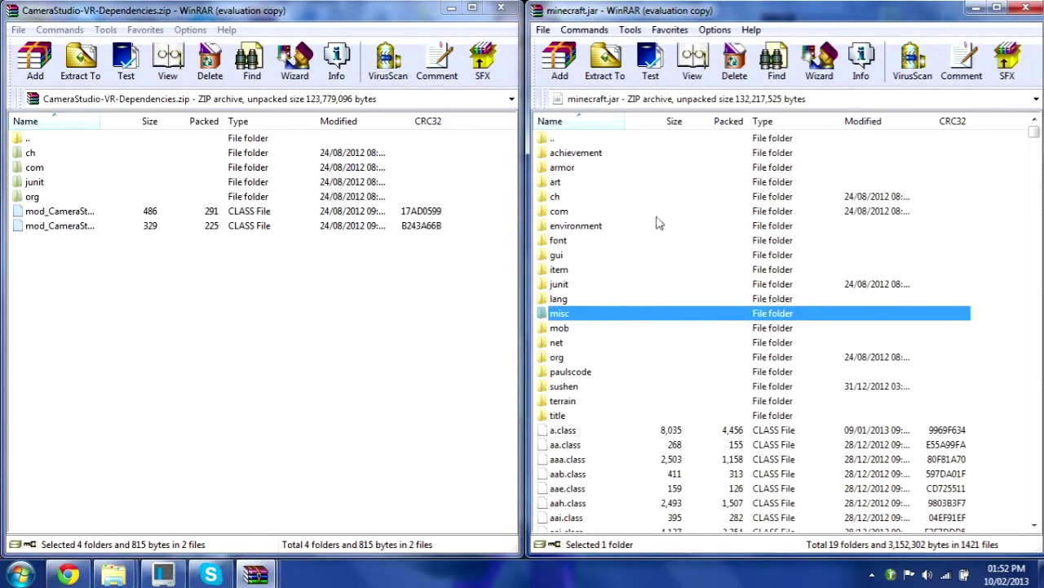
click(1019, 8)
Step: Close the dependencies archive, the other WinRAR archive and the cam studio files folder
click(501, 7)
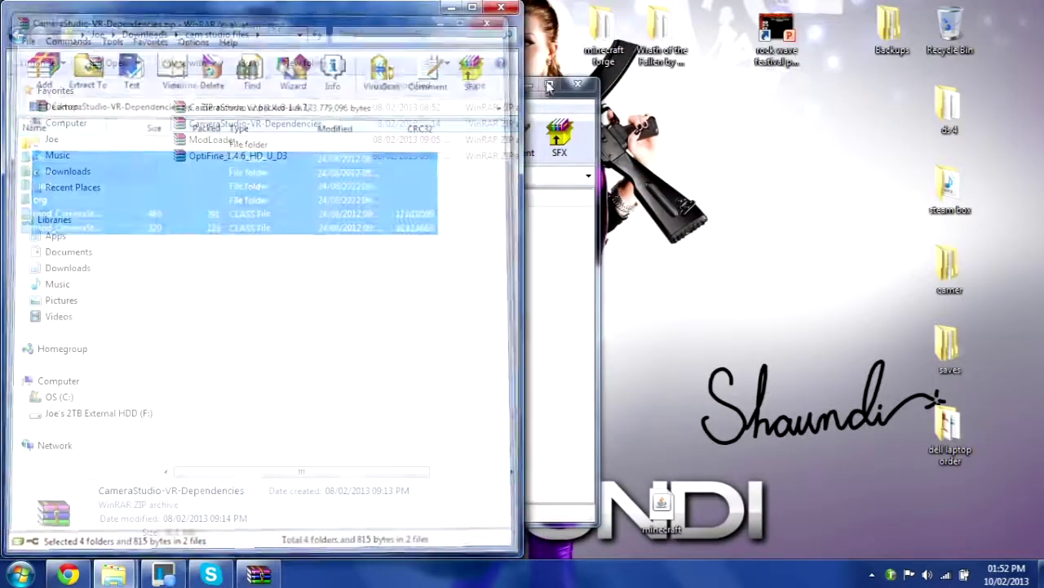
click(581, 83)
click(501, 7)
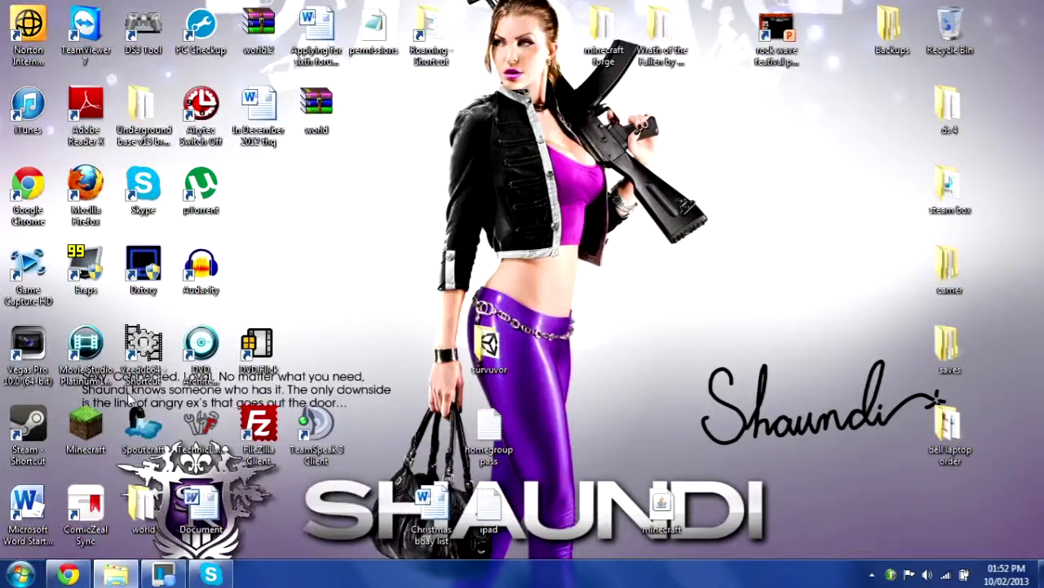
Step: Start Minecraft from the desktop shortcut, log in with the saved account, and maximize the game window
click(96, 420)
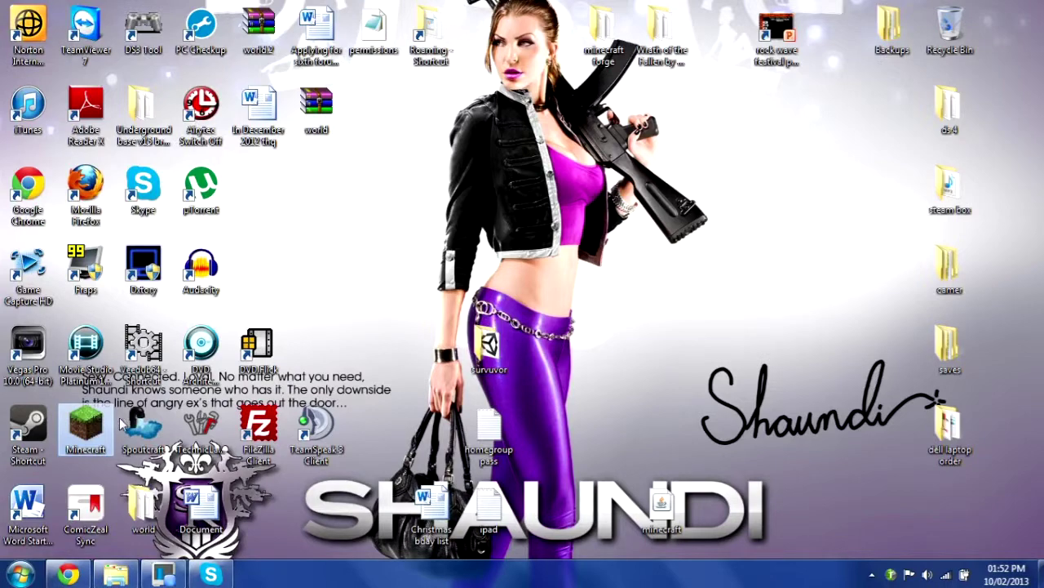
double_click(95, 420)
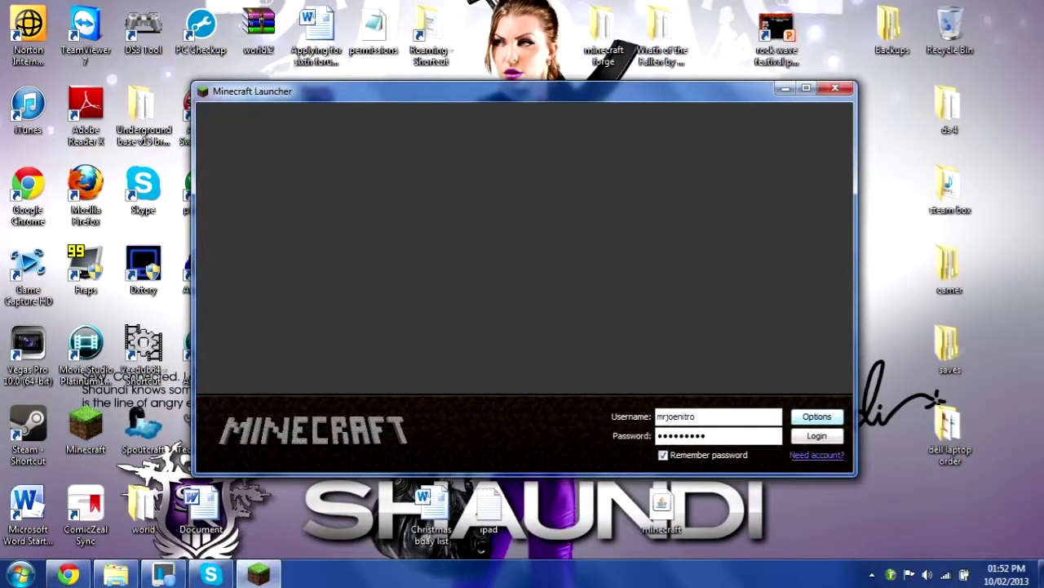
key(Return)
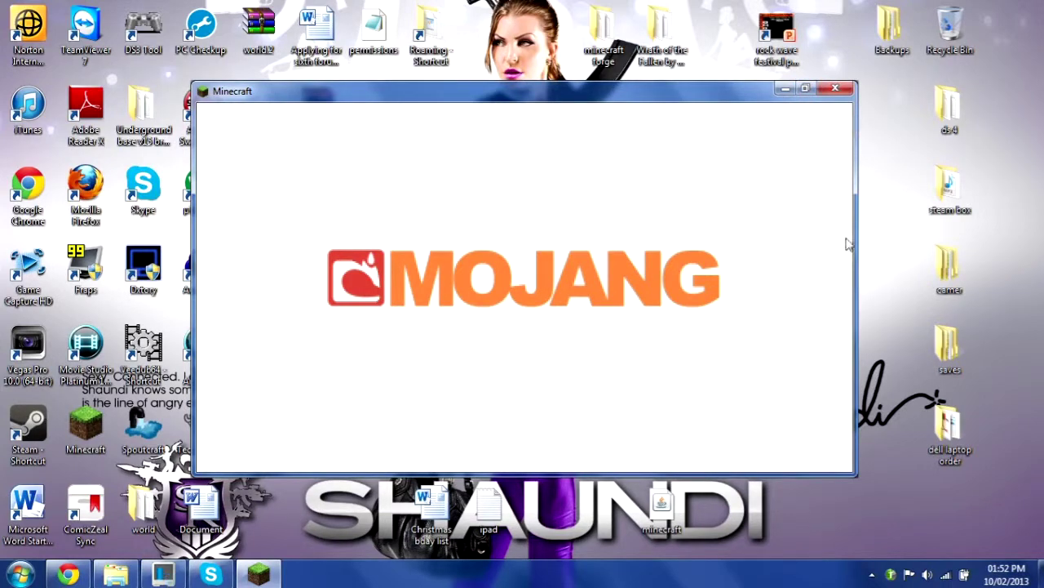
click(804, 87)
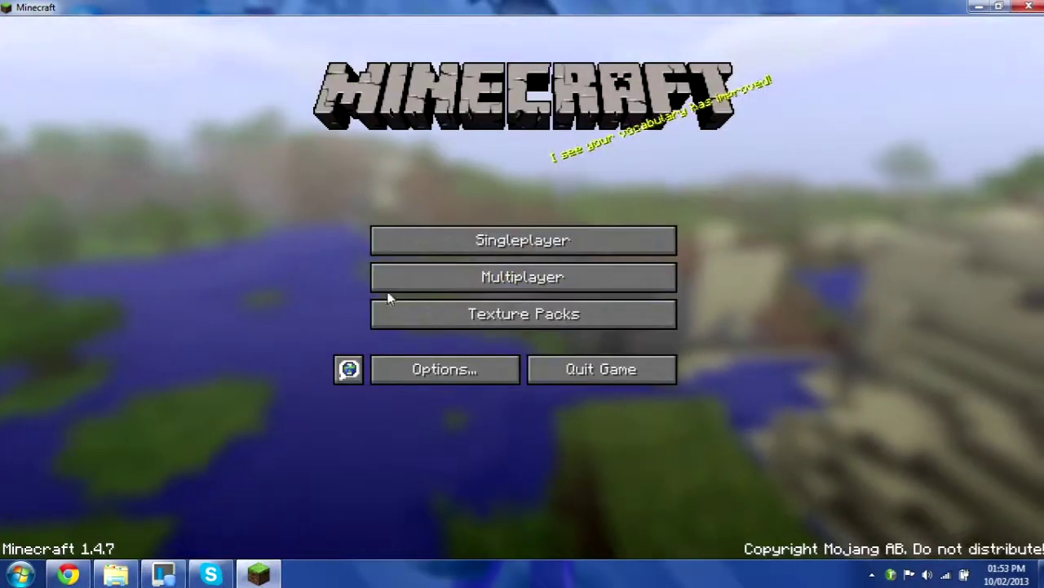
Step: Load the first singleplayer world, check the Camera Studio Video rec and Audio rec tabs, then resume play
click(565, 245)
double_click(497, 101)
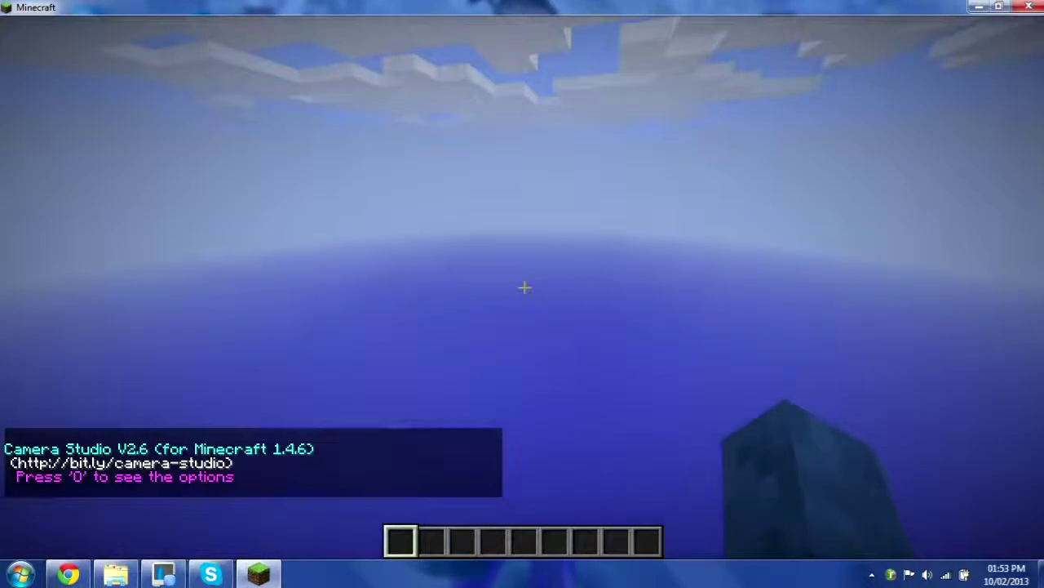
key(o)
click(331, 217)
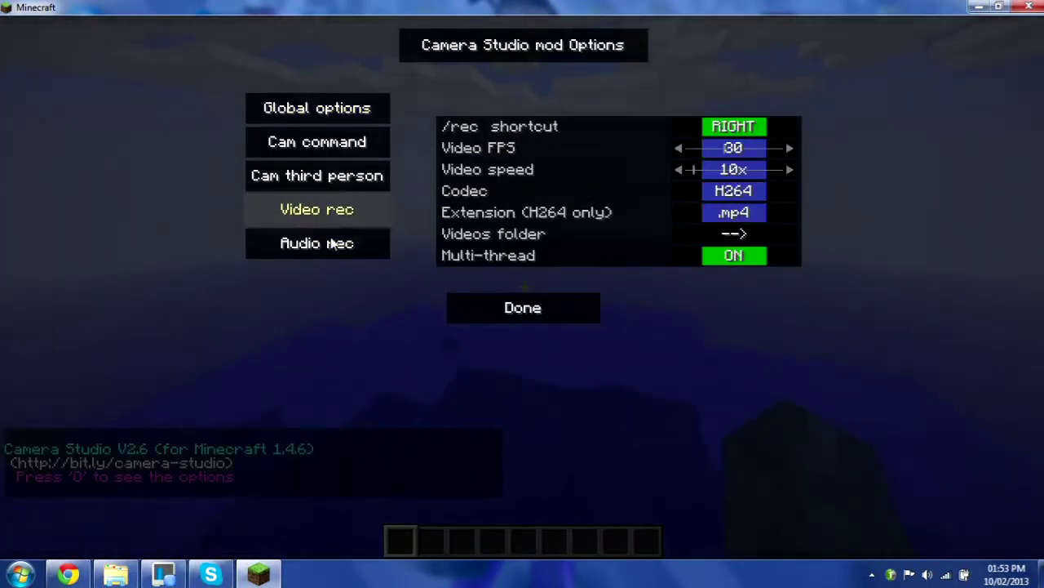
click(360, 251)
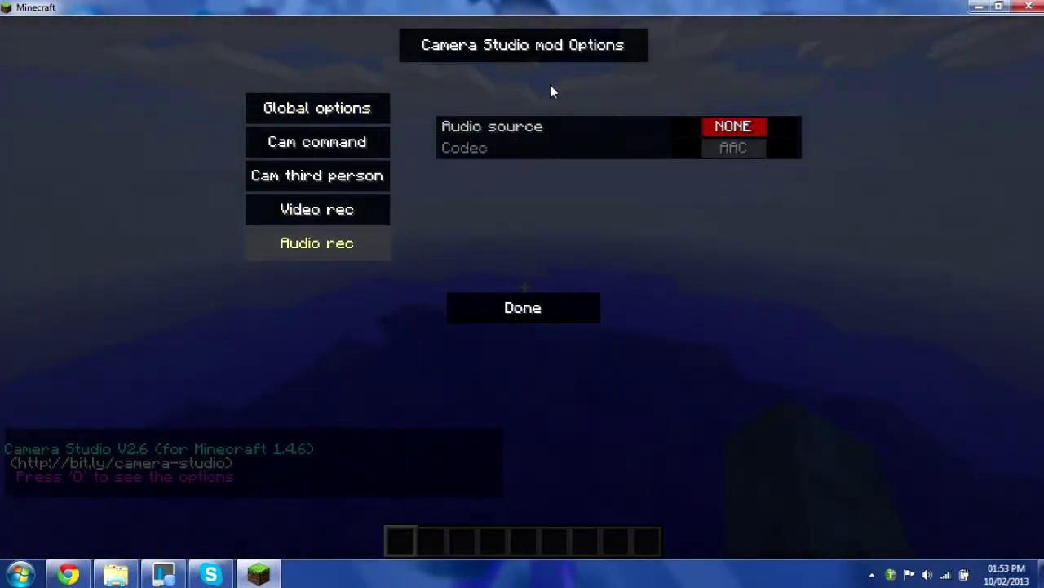
click(464, 313)
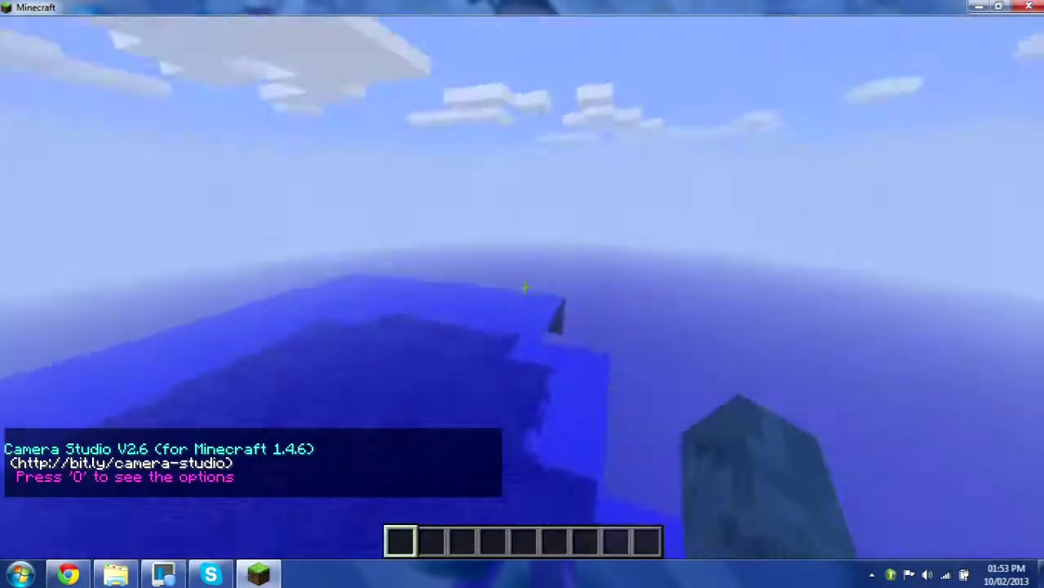